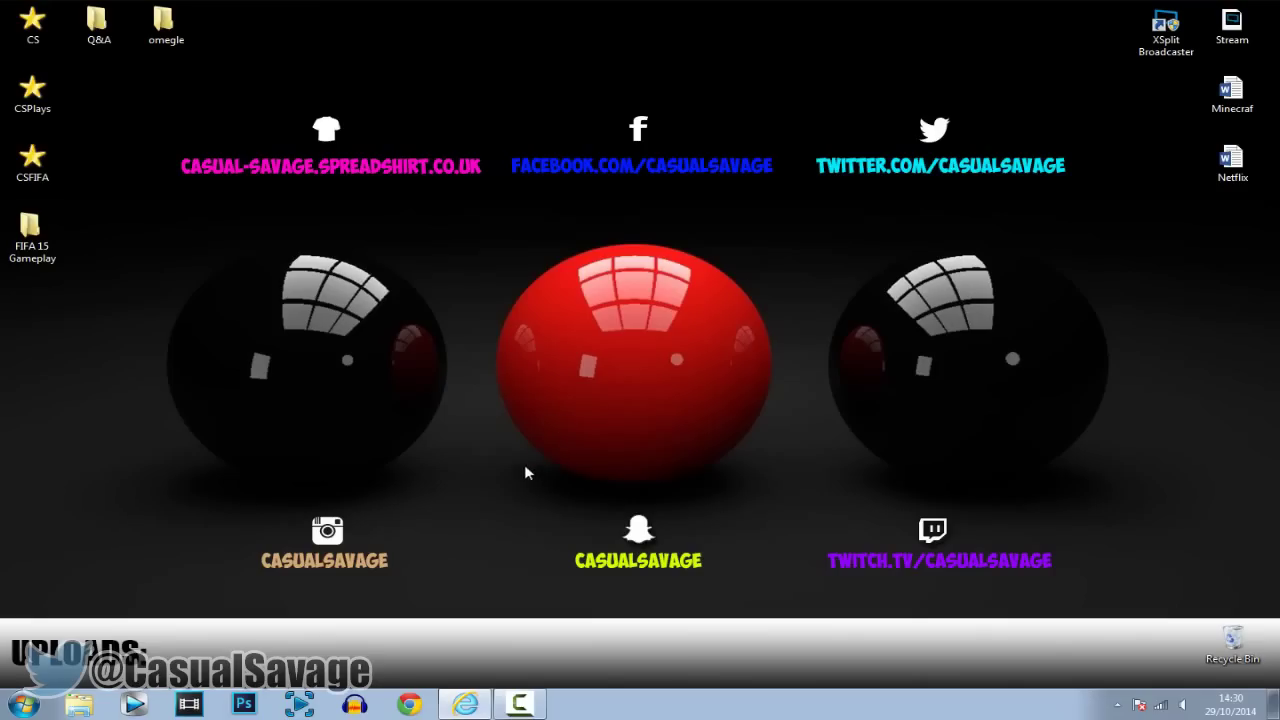
# - Open the ThemeMyPC Windows 10 Transformation Pack page and review its supported Windows versions
pyautogui.click(465, 704)
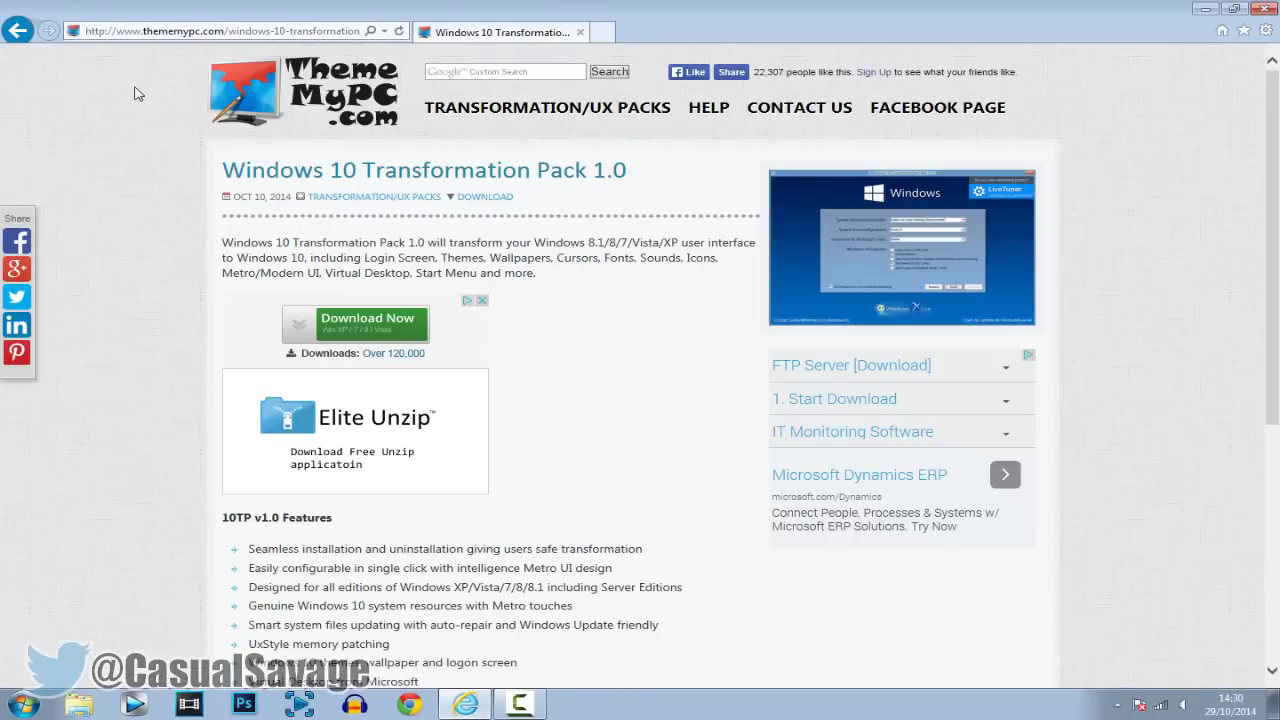
pyautogui.scroll(-2, 110, 155)
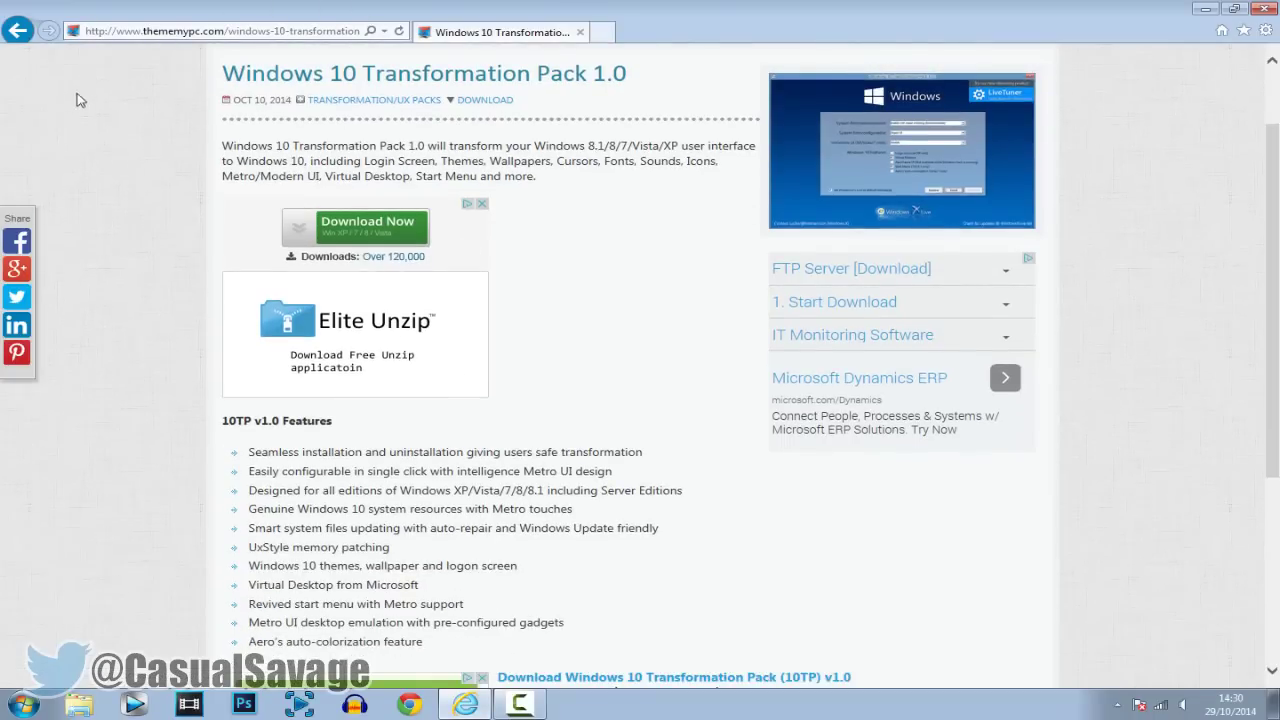
pyautogui.moveTo(540, 146); pyautogui.dragTo(681, 147)
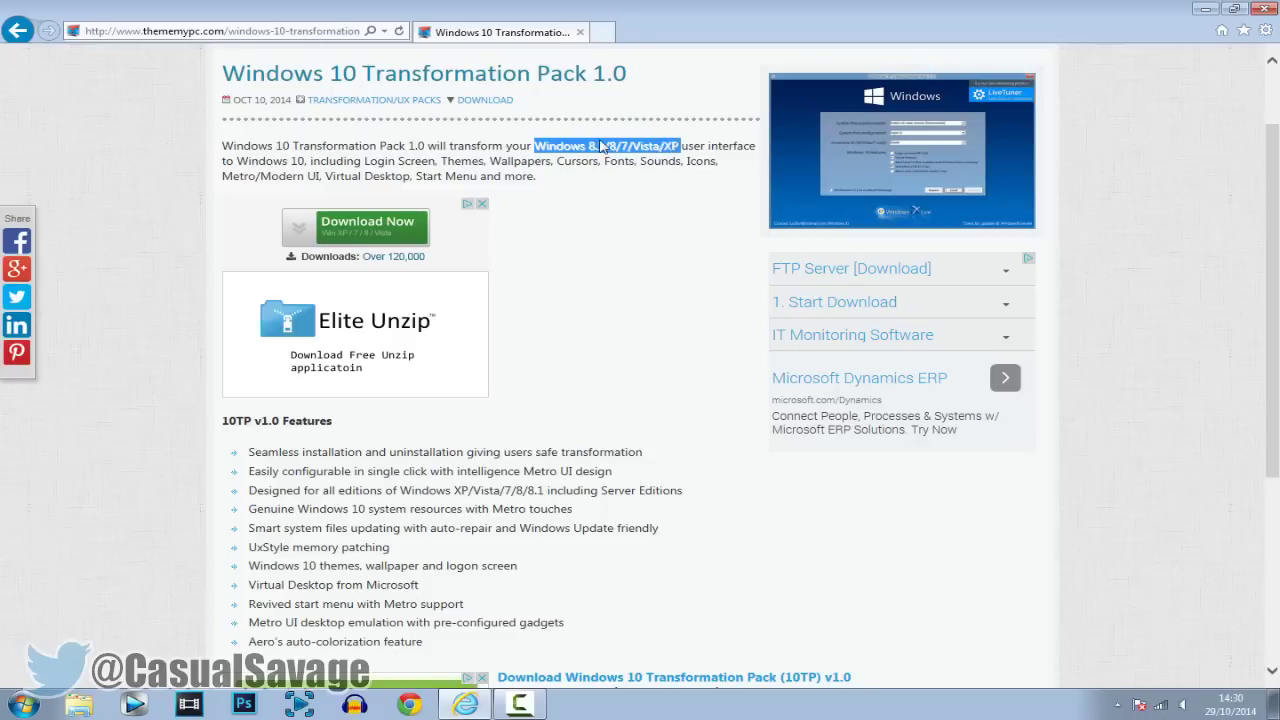
pyautogui.click(572, 151)
pyautogui.moveTo(237, 161); pyautogui.dragTo(304, 161)
pyautogui.click(302, 163)
pyautogui.scroll(-6, 555, 161)
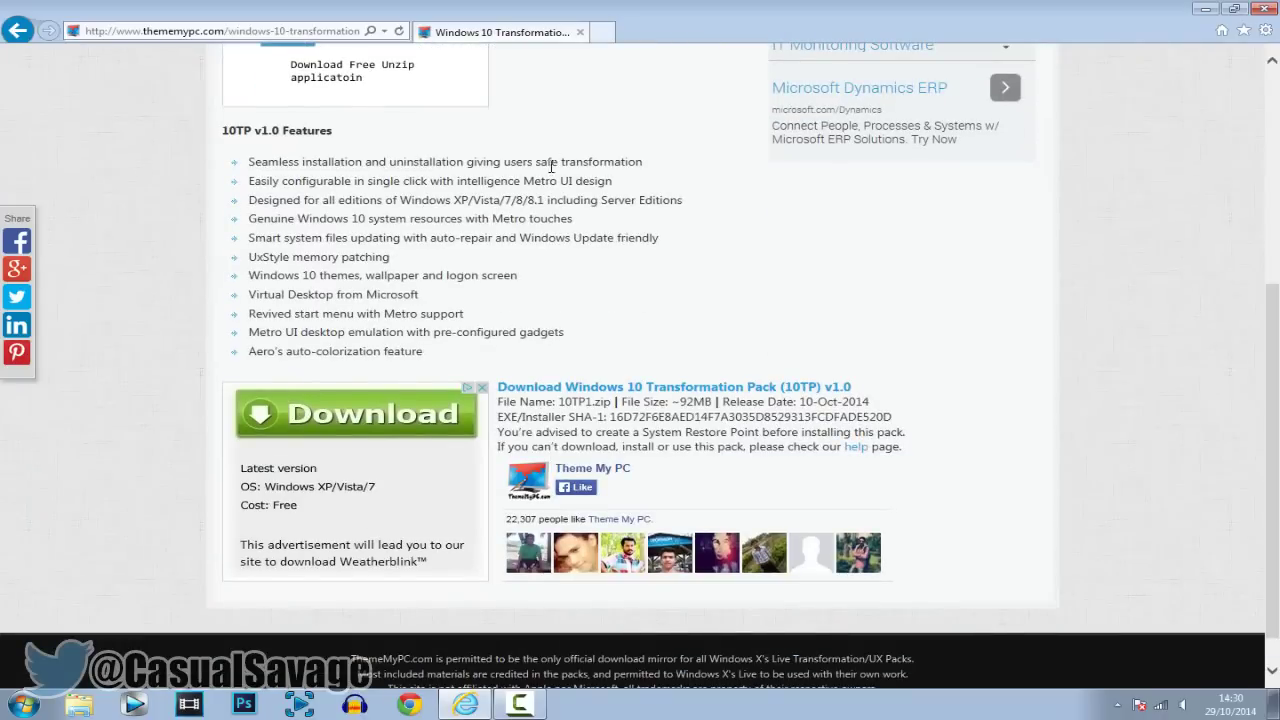
# - Save 10TP1.zip (91.9 MB) to the Desktop and clear old entries from the downloads list
pyautogui.click(660, 397)
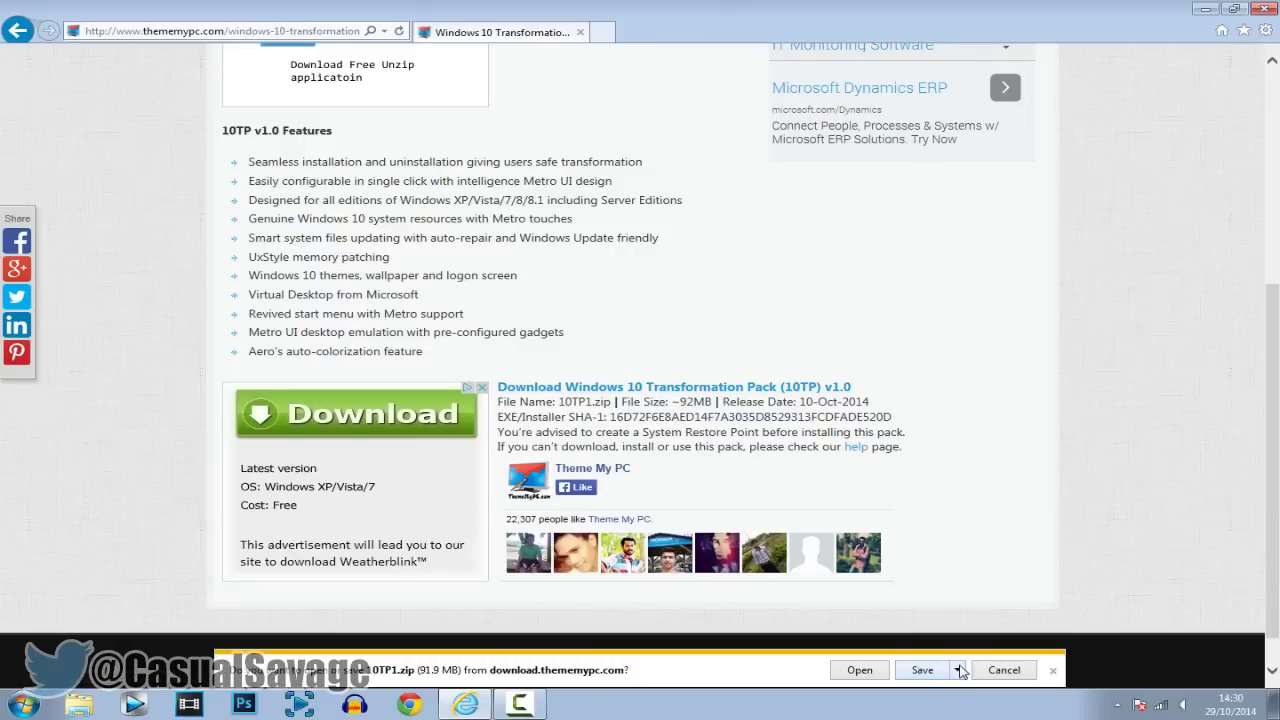
pyautogui.click(959, 670)
pyautogui.click(982, 645)
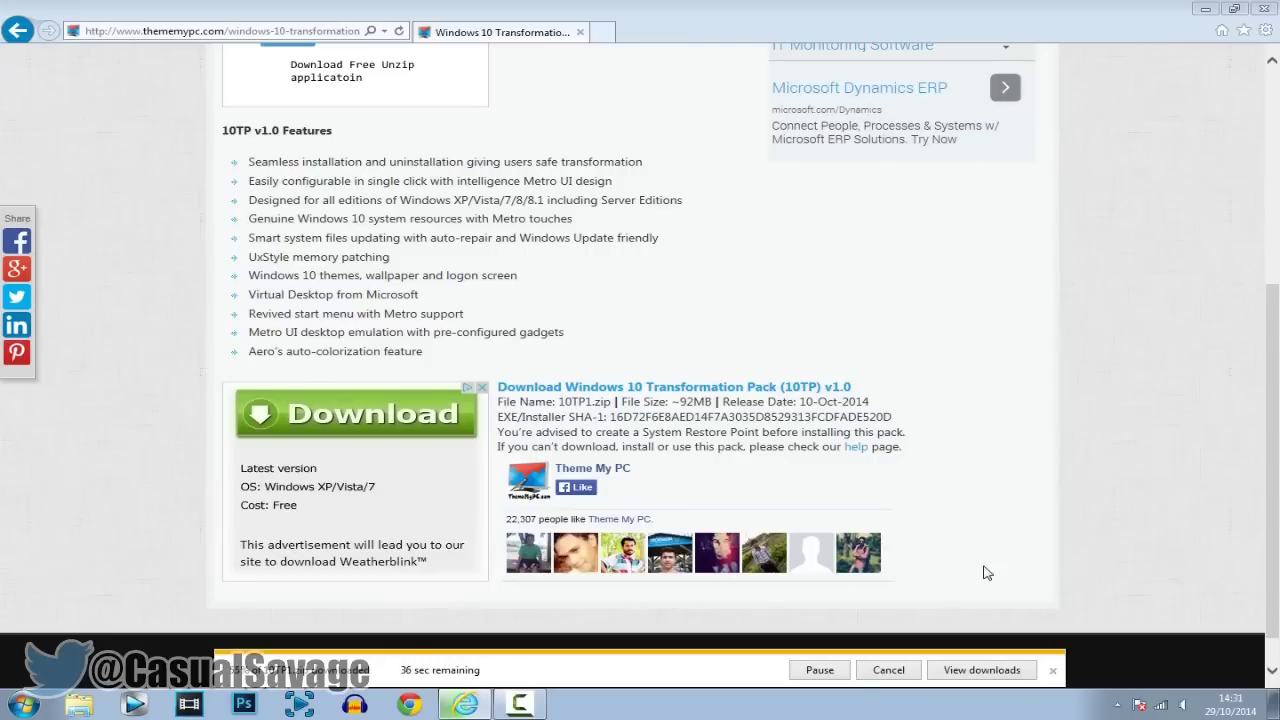
pyautogui.click(982, 670)
pyautogui.click(741, 482)
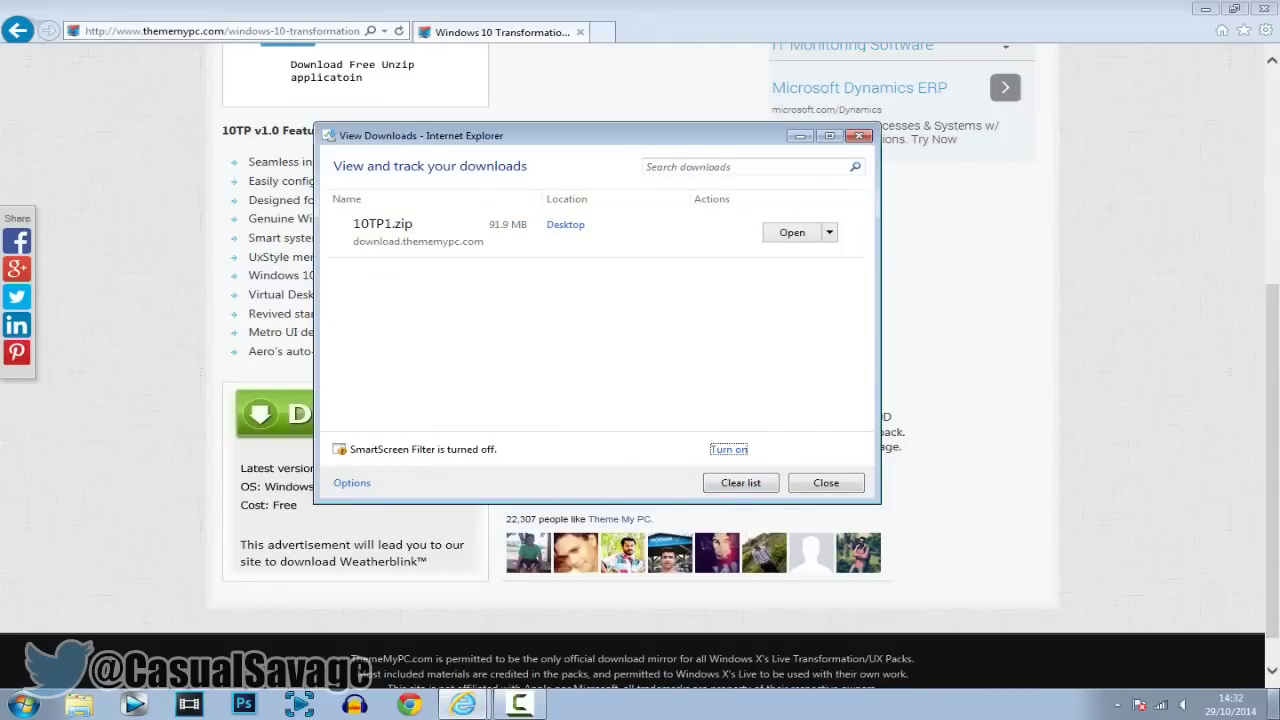
# - Show the desktop and move the 10TP1 icon to the desktop's top centre
pyautogui.click(1274, 705)
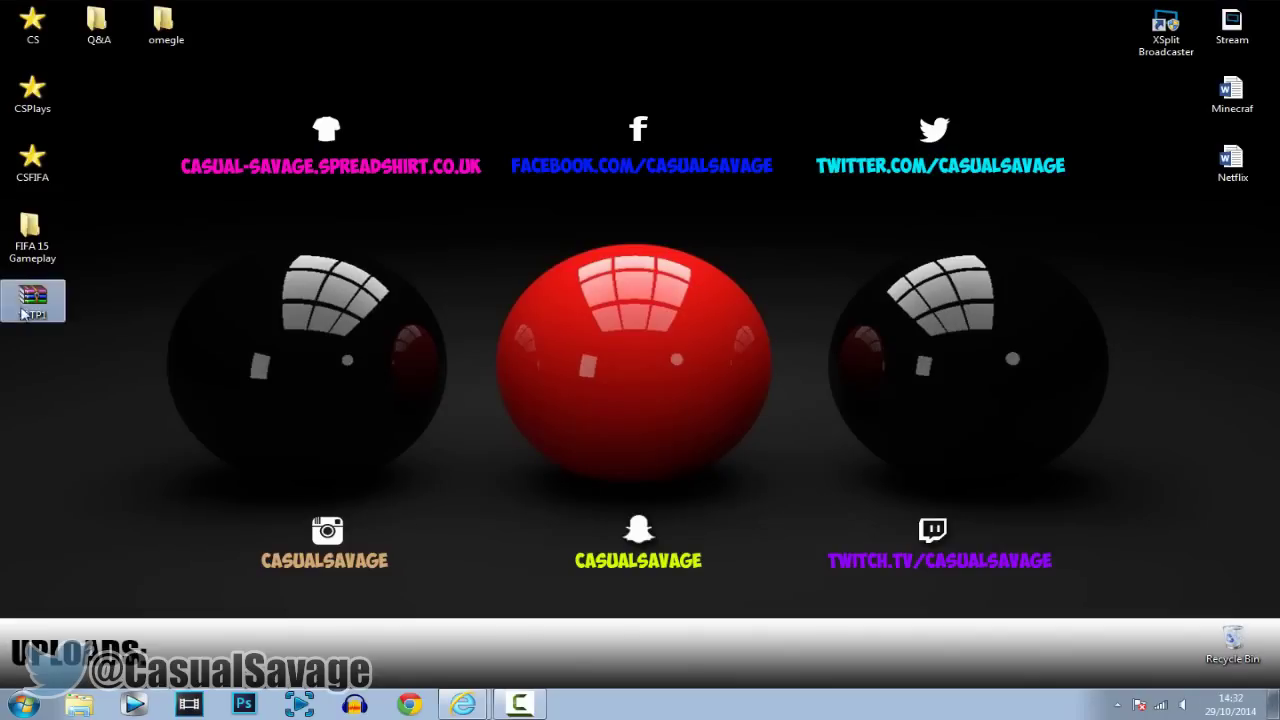
pyautogui.moveTo(24, 314); pyautogui.dragTo(558, 106)
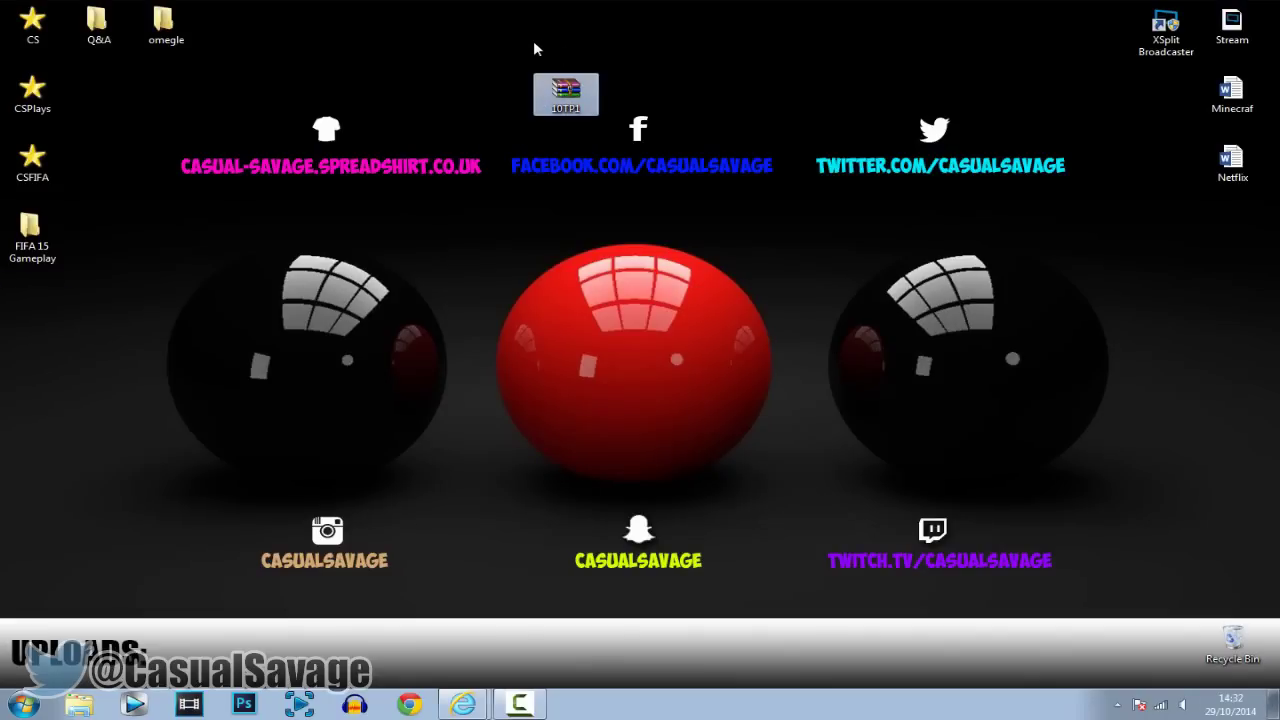
pyautogui.click(527, 79)
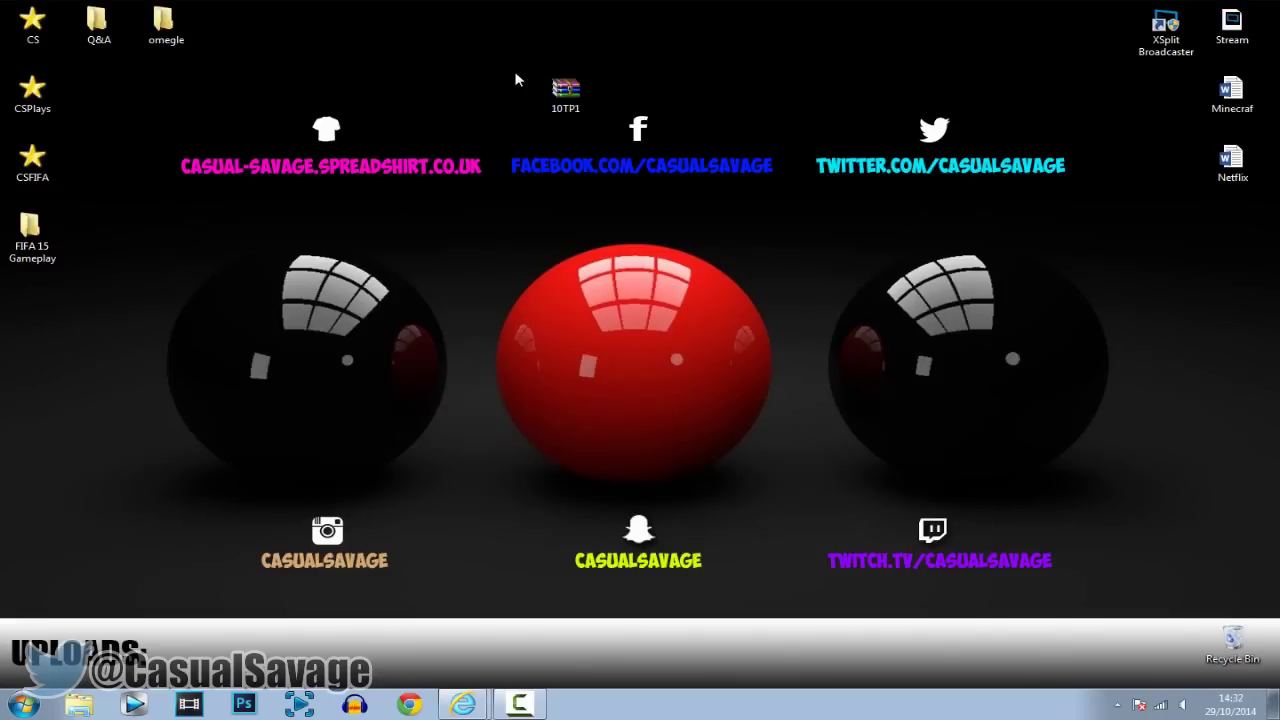
# - Open 10TP1.zip in WinRAR, dismiss the RARLAB notice, and run Windows 10 Transformation Pack 1.0.exe
pyautogui.doubleClick(575, 96)
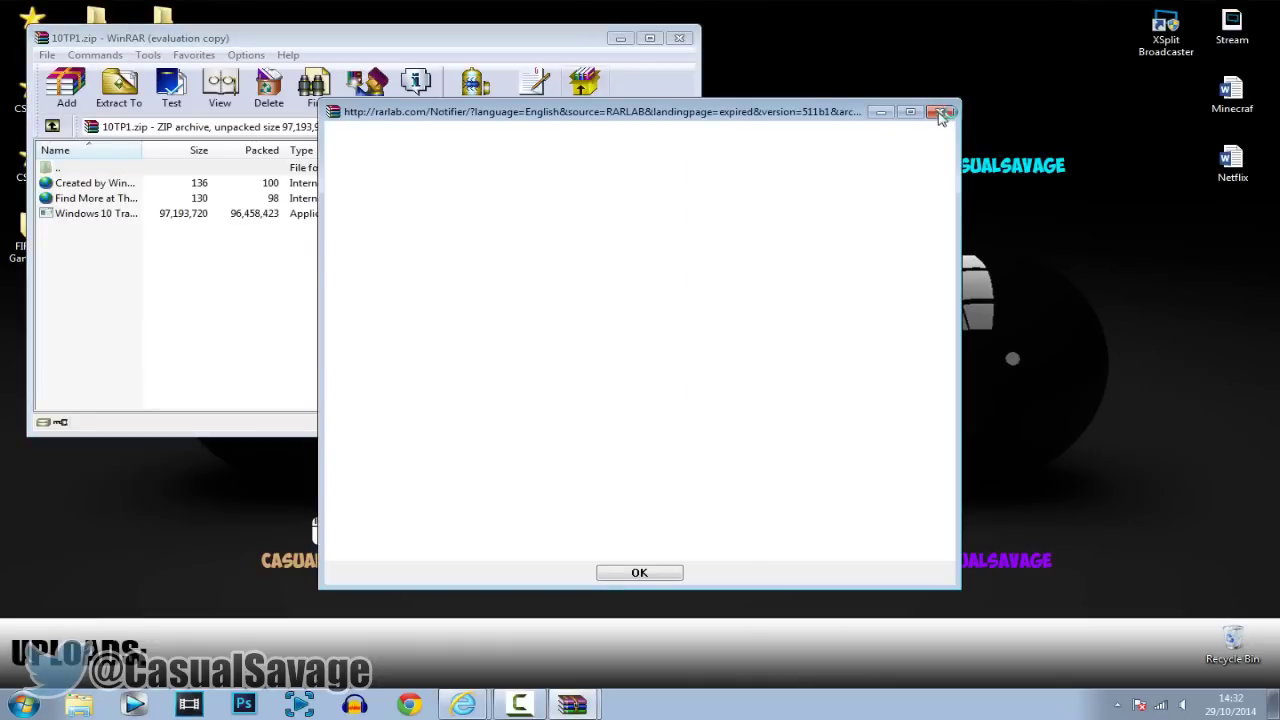
pyautogui.click(940, 111)
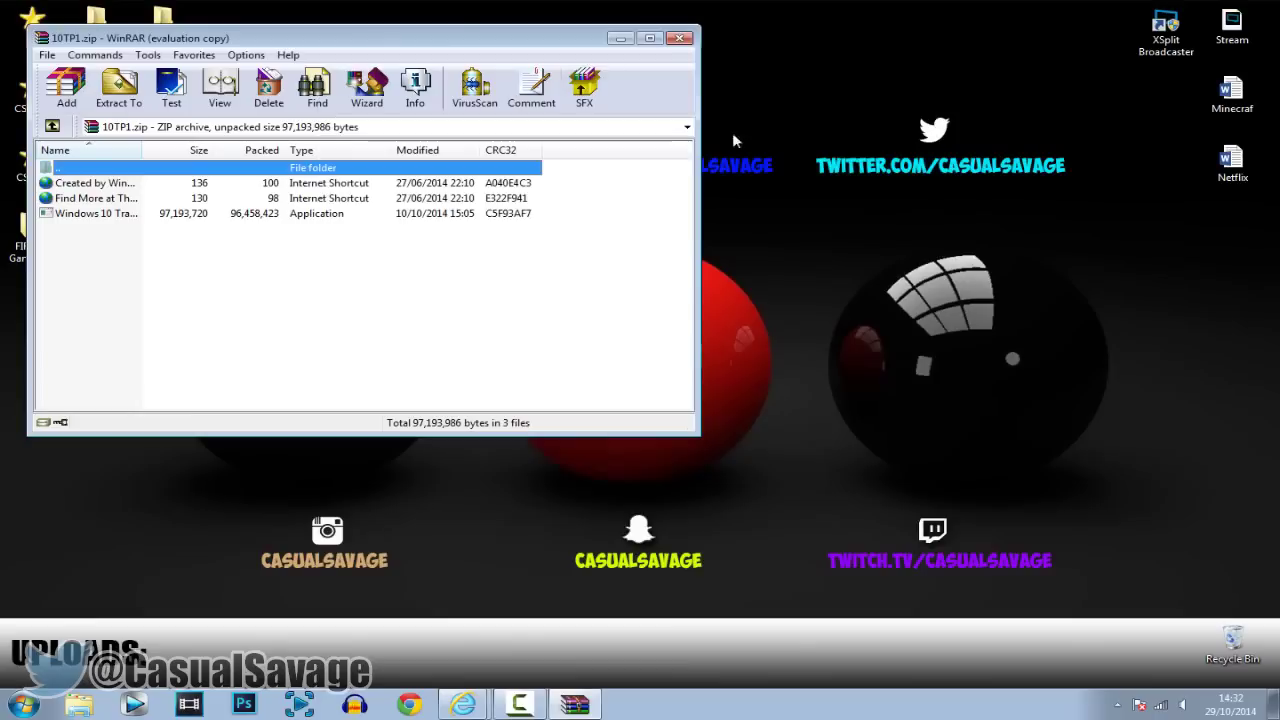
pyautogui.click(160, 213)
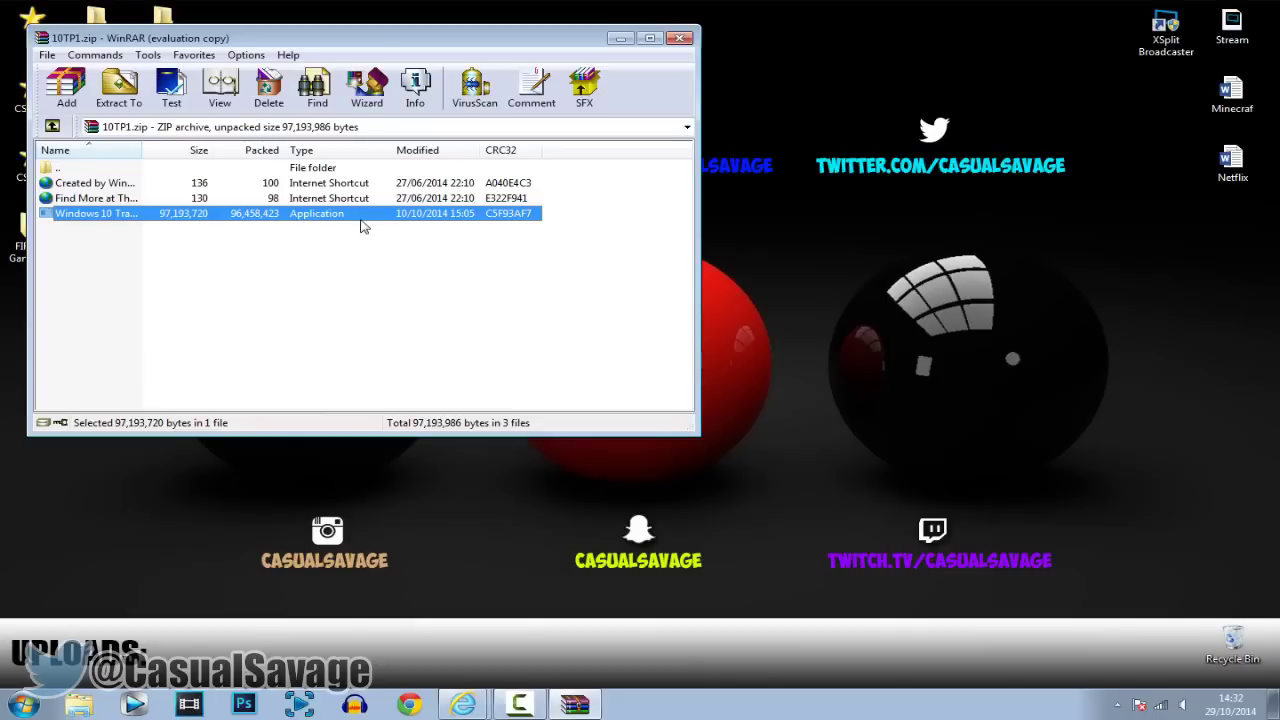
pyautogui.doubleClick(132, 218)
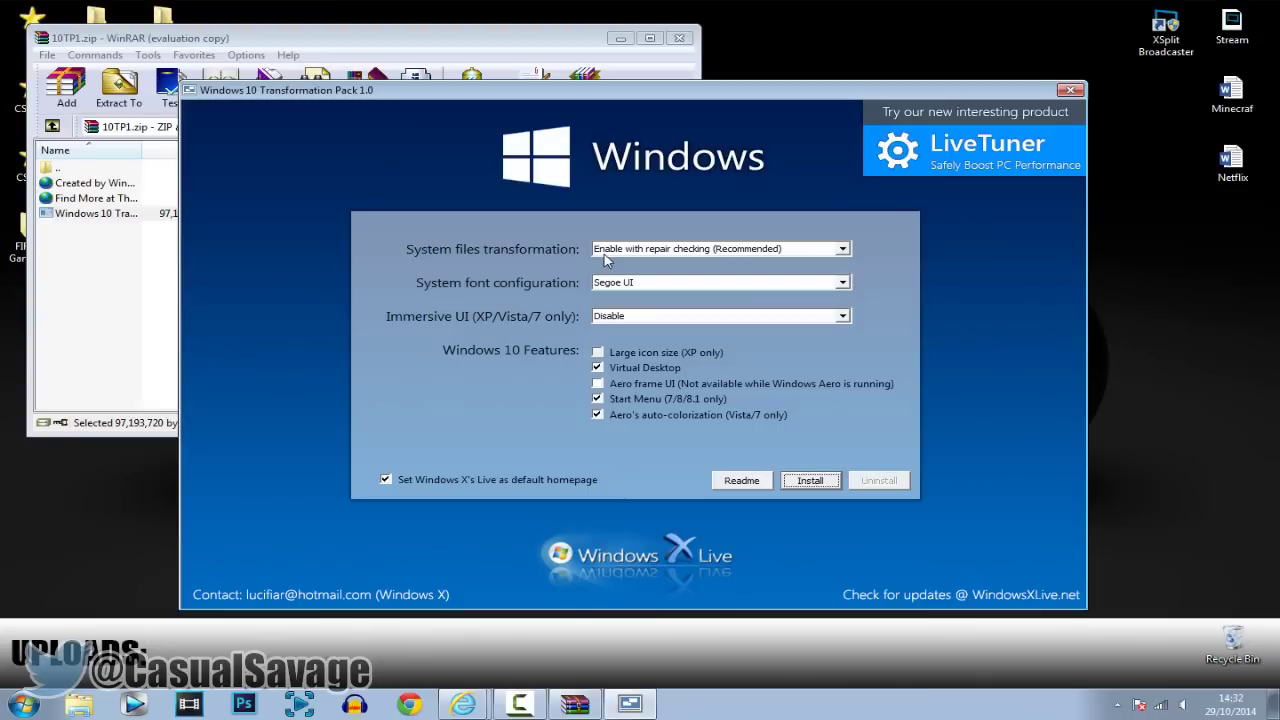
# - Install with system files set to Enable with repair checking, Segoe UI font and Metro Start Screen (WinMetro)
pyautogui.click(695, 255)
pyautogui.click(672, 263)
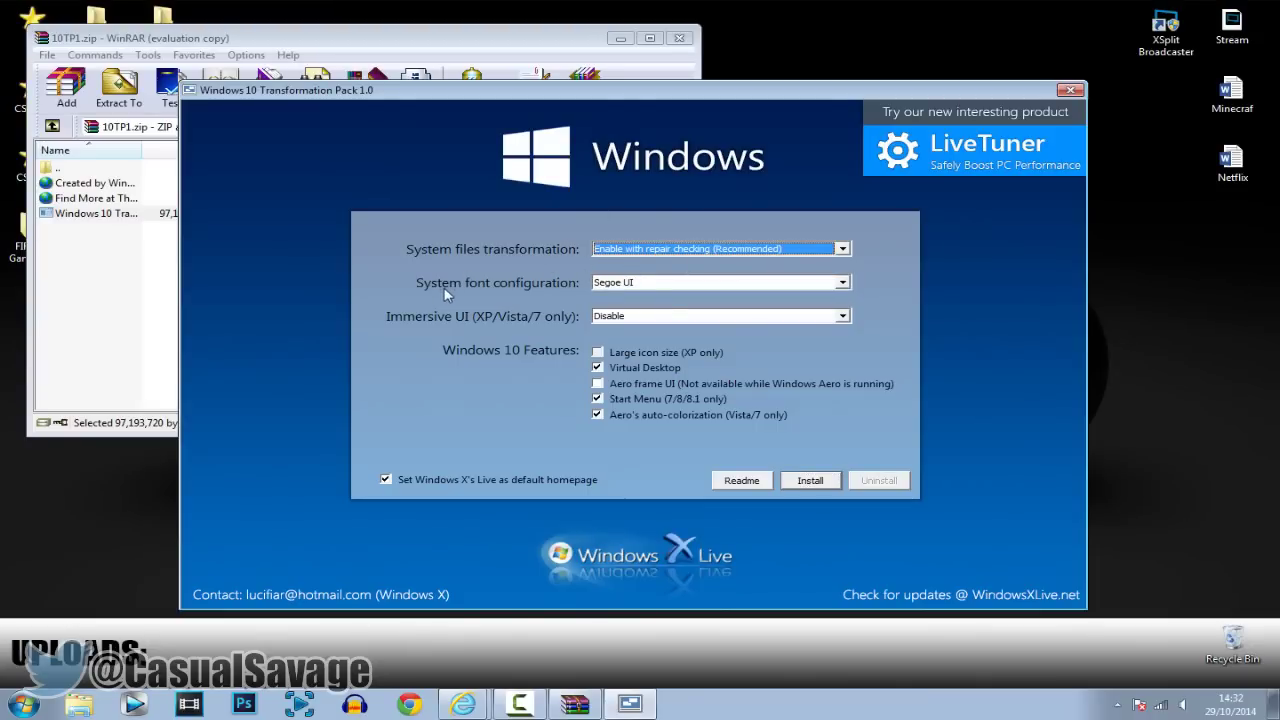
pyautogui.click(640, 285)
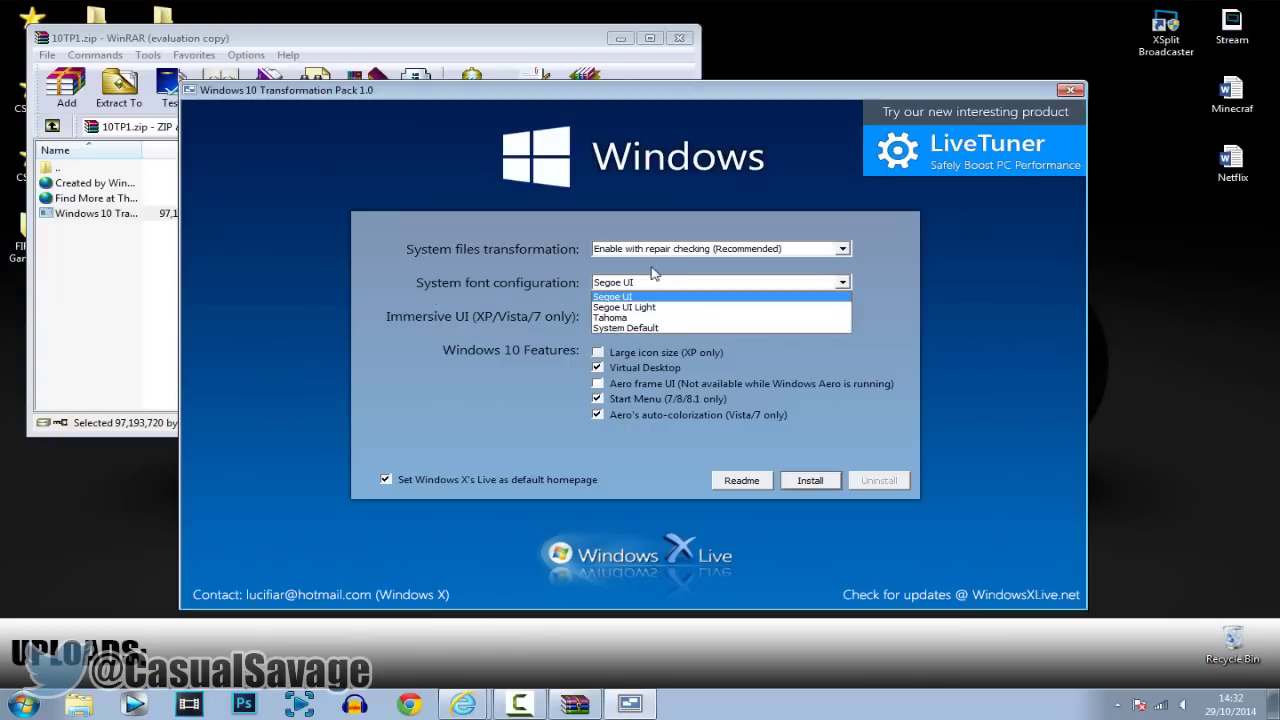
pyautogui.click(609, 298)
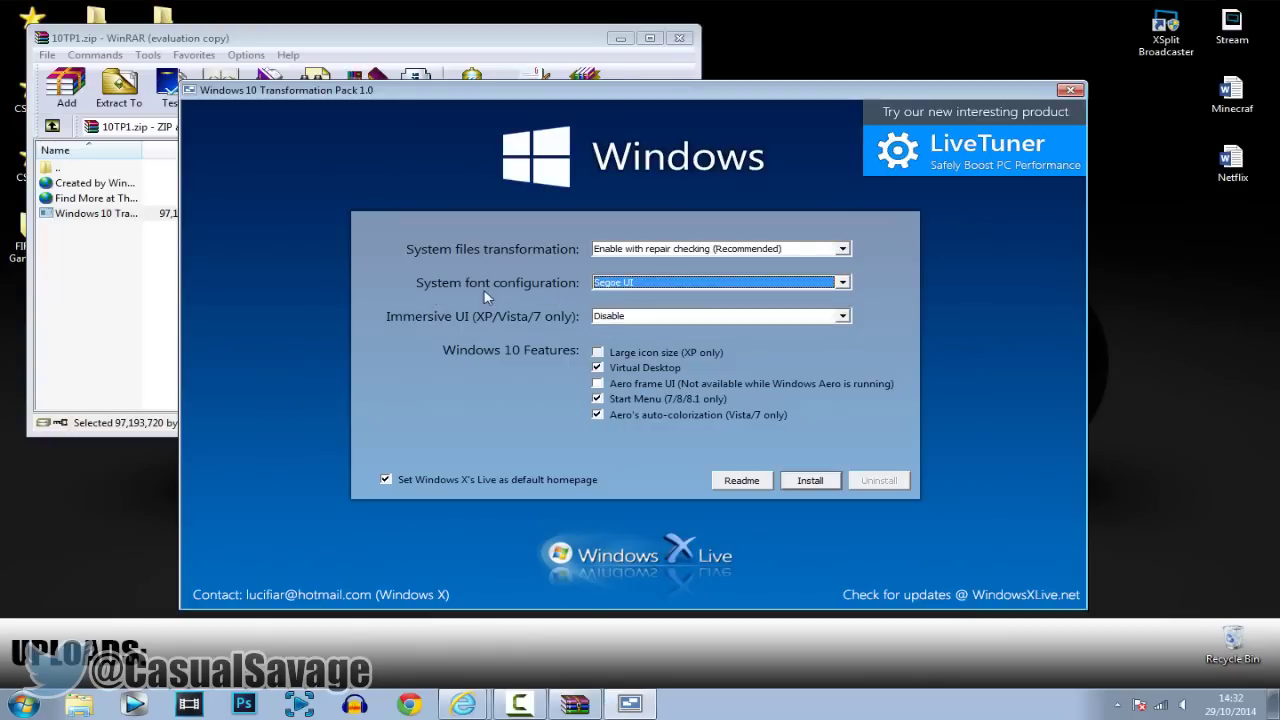
pyautogui.click(638, 317)
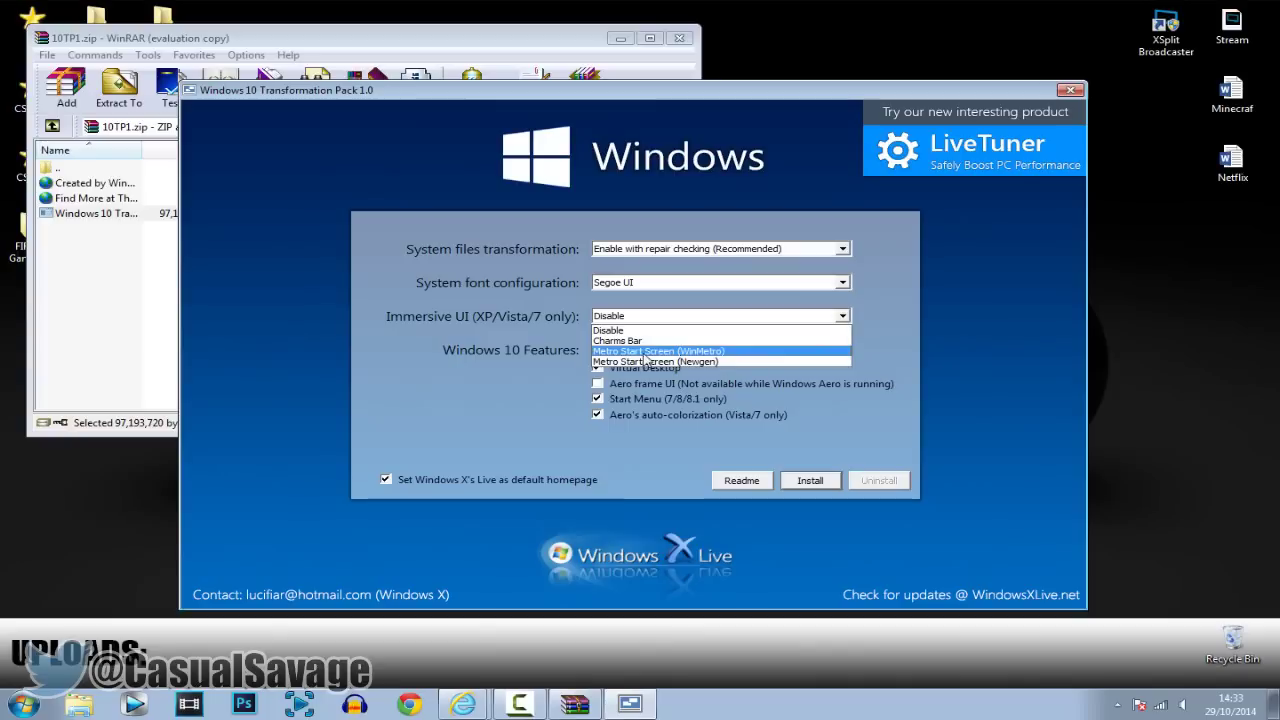
pyautogui.click(645, 354)
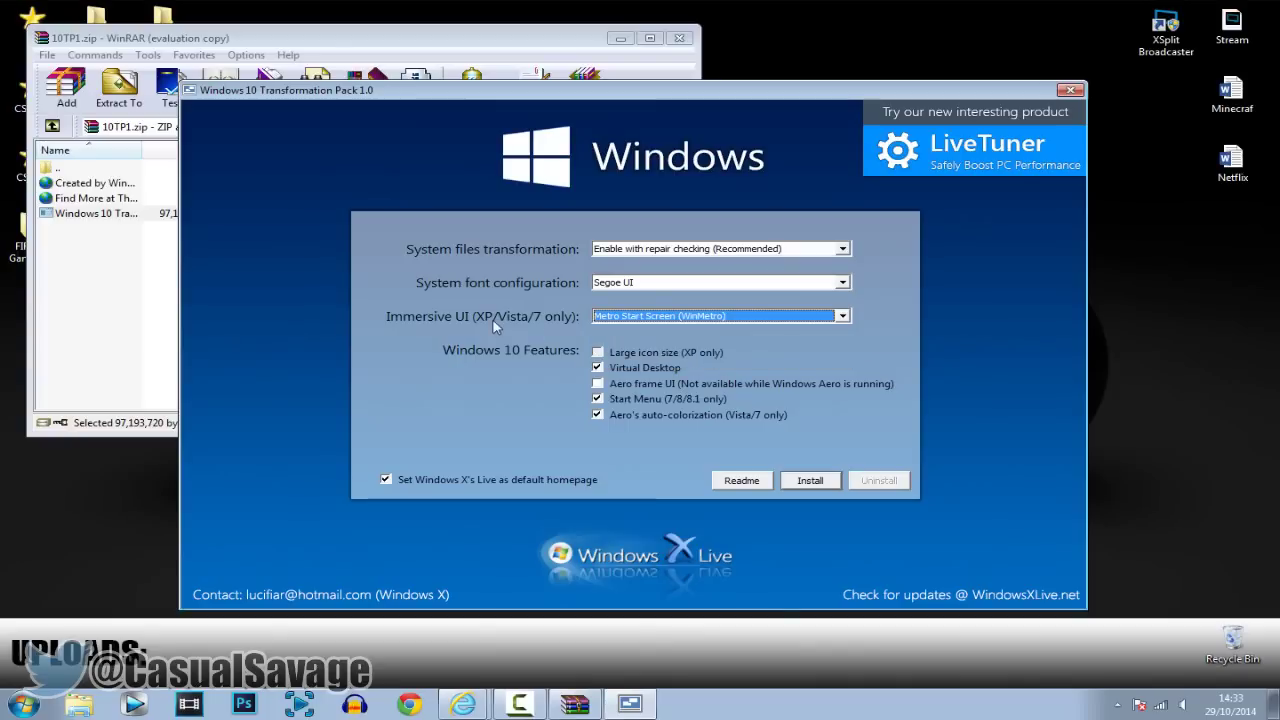
pyautogui.click(810, 481)
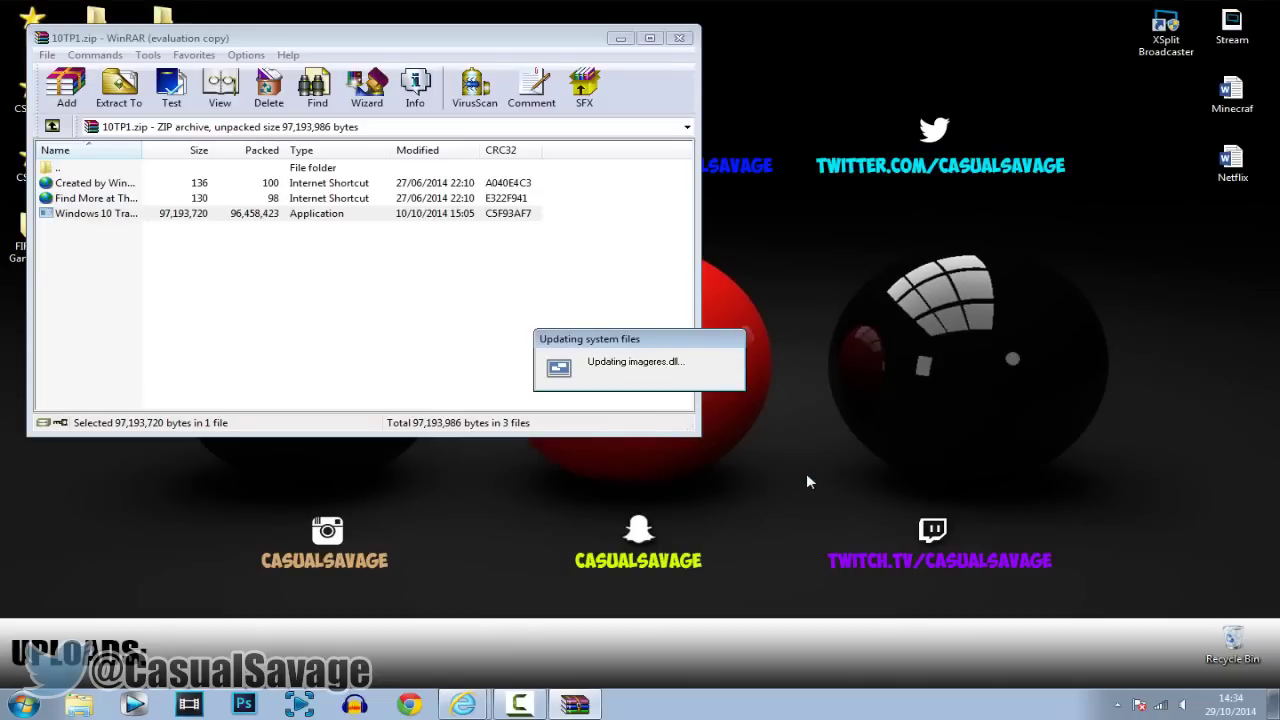
# - Close the WinRAR archive window while the pack applies its theme
pyautogui.click(680, 38)
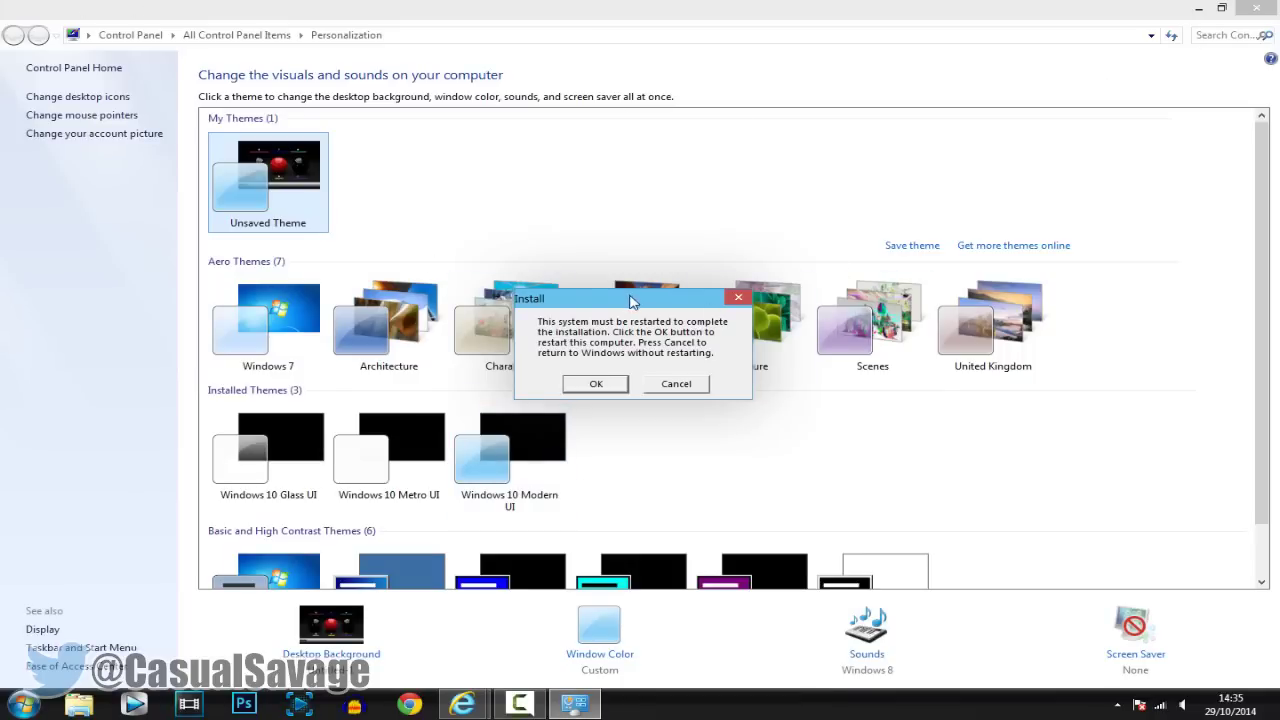
# - Move the restart prompt out of the way
pyautogui.moveTo(631, 298); pyautogui.dragTo(703, 168)
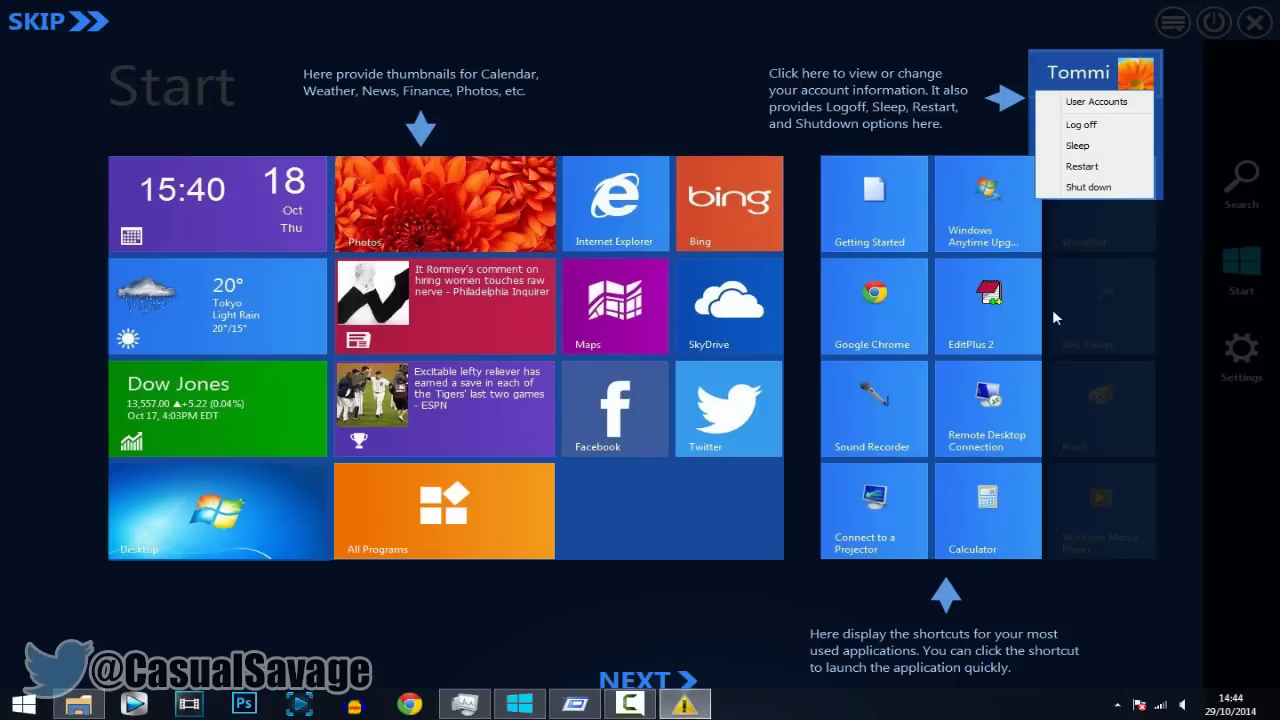
# - Go through the WinMetro tutorial with NEXT and OK, then bring up the live-tile Start screen
pyautogui.click(660, 684)
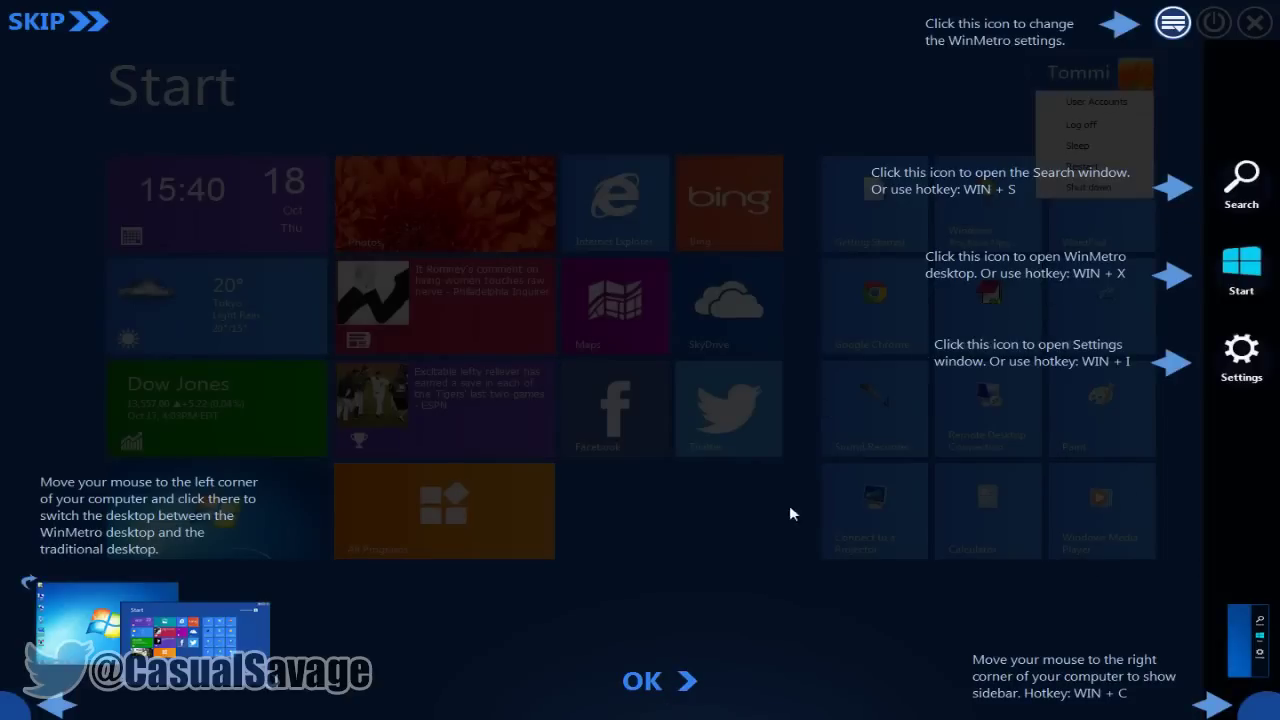
pyautogui.click(645, 684)
pyautogui.press('super')
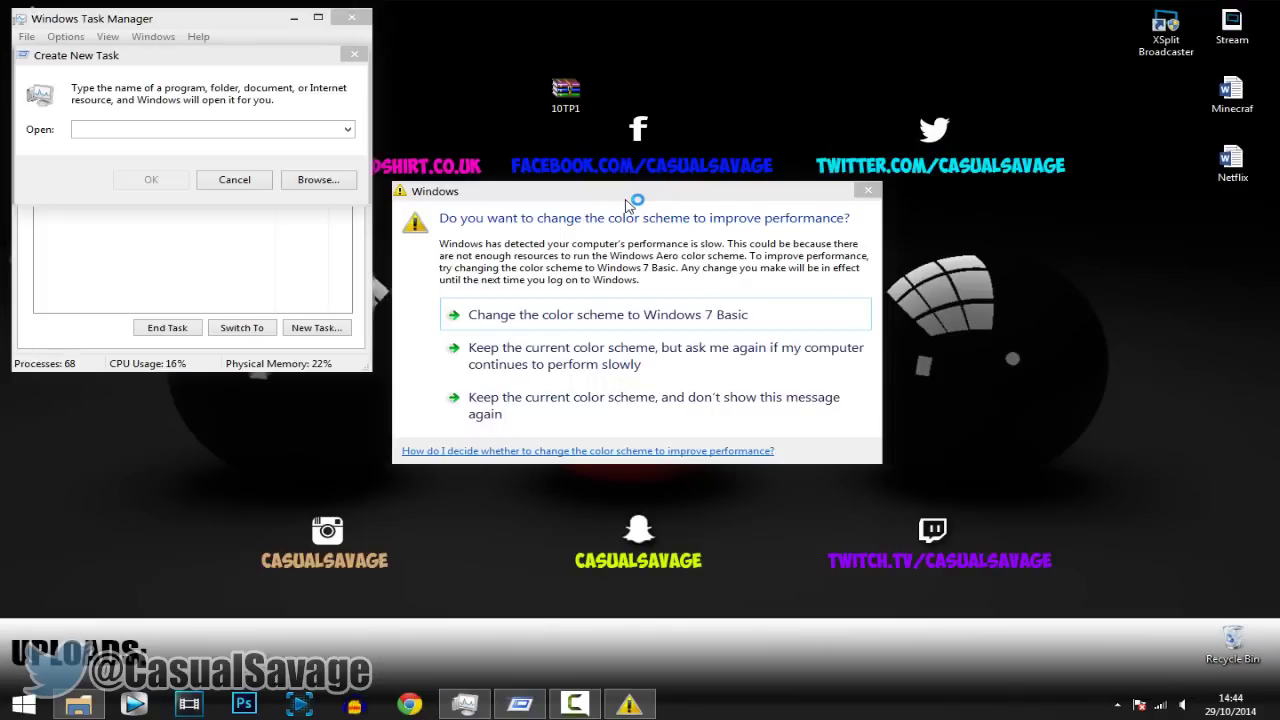
# - Switch the colour scheme to Windows 7 Basic, then close the Create New Task dialog and Task Manager
pyautogui.click(615, 315)
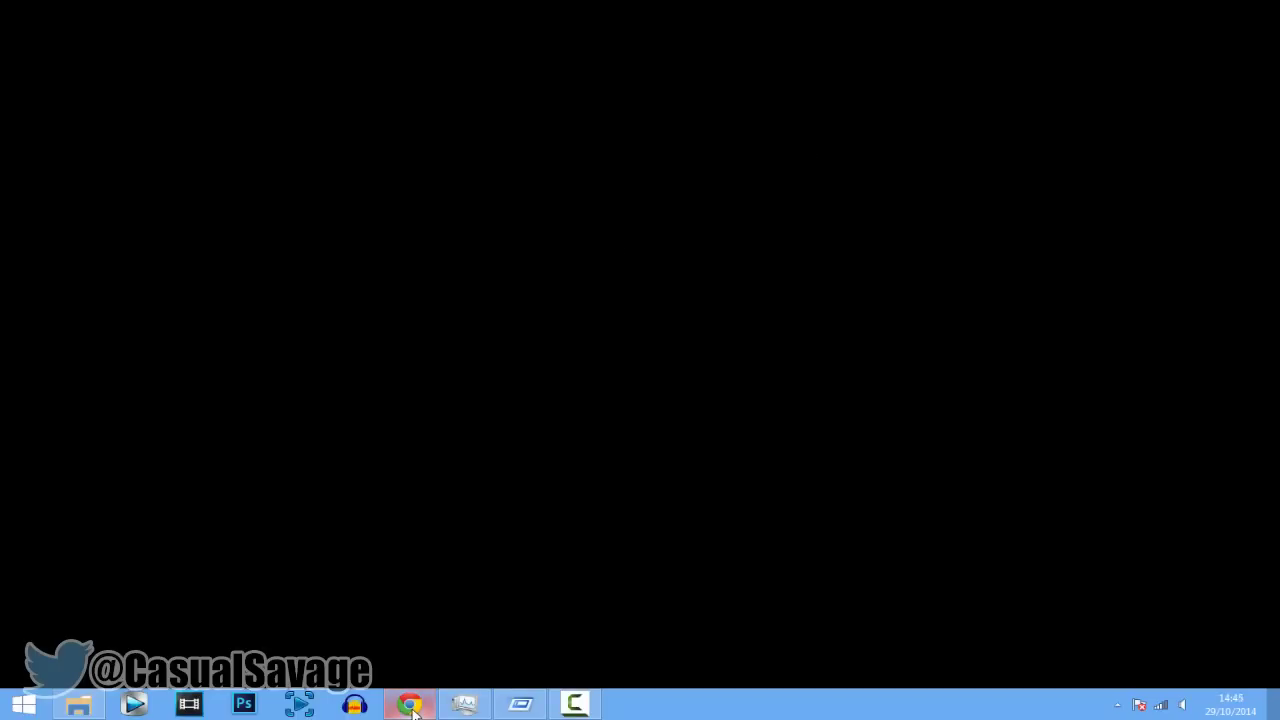
pyautogui.moveTo(414, 710)
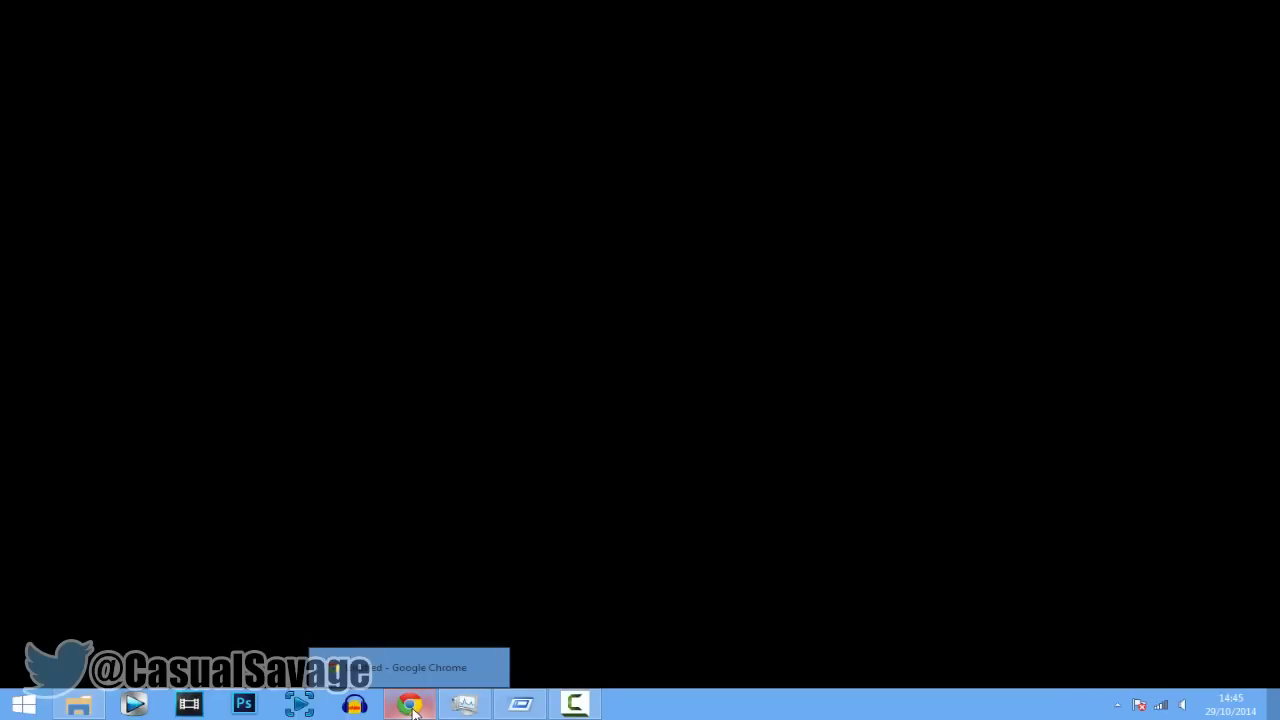
pyautogui.click(414, 710)
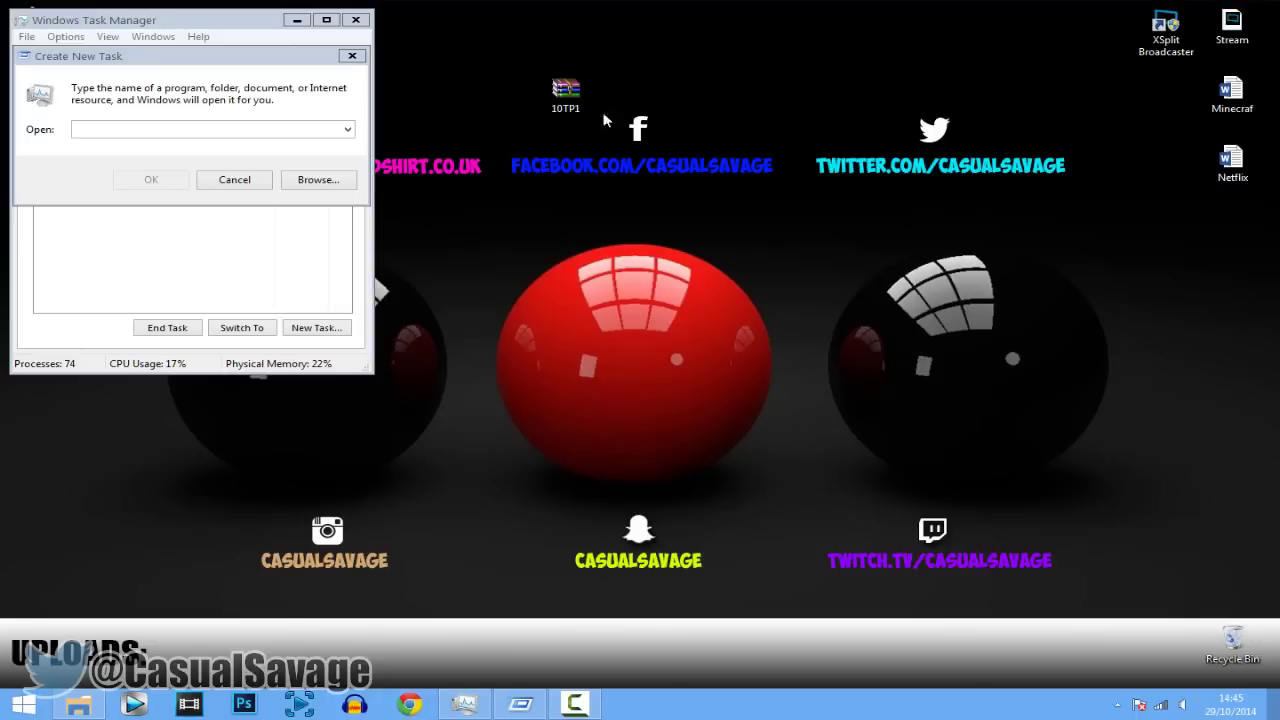
pyautogui.click(352, 55)
pyautogui.click(355, 19)
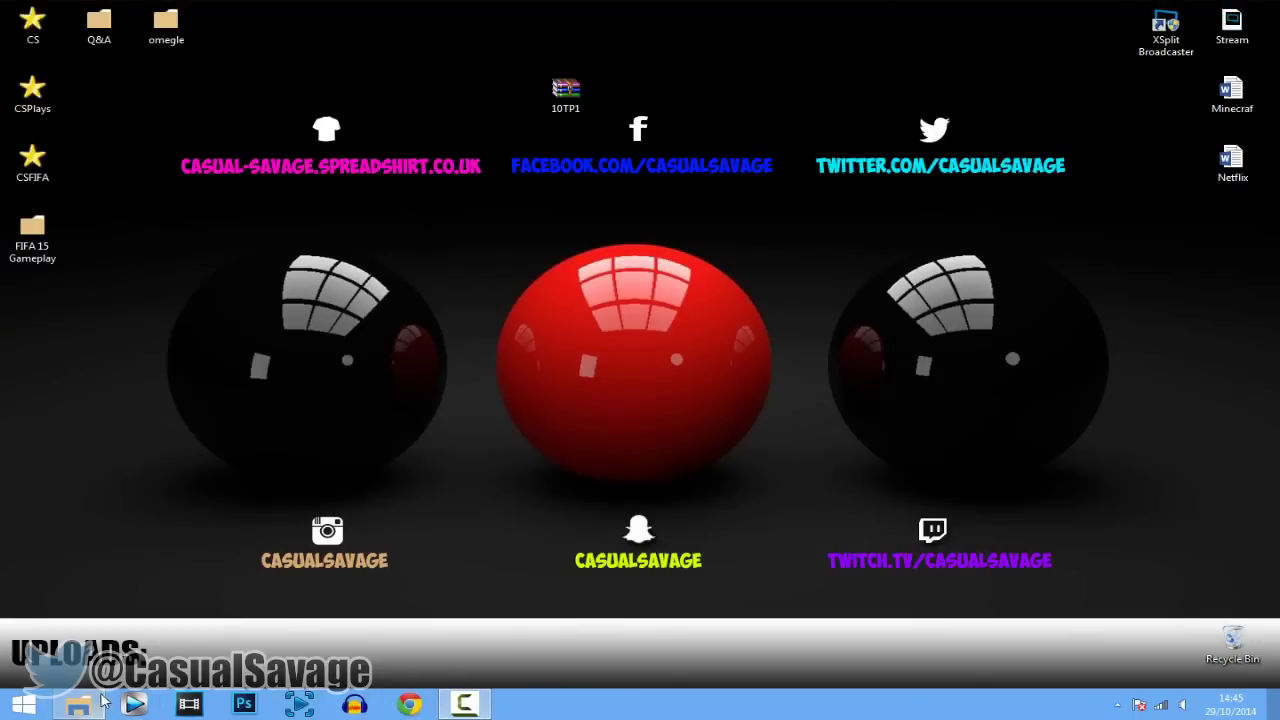
pyautogui.click(24, 704)
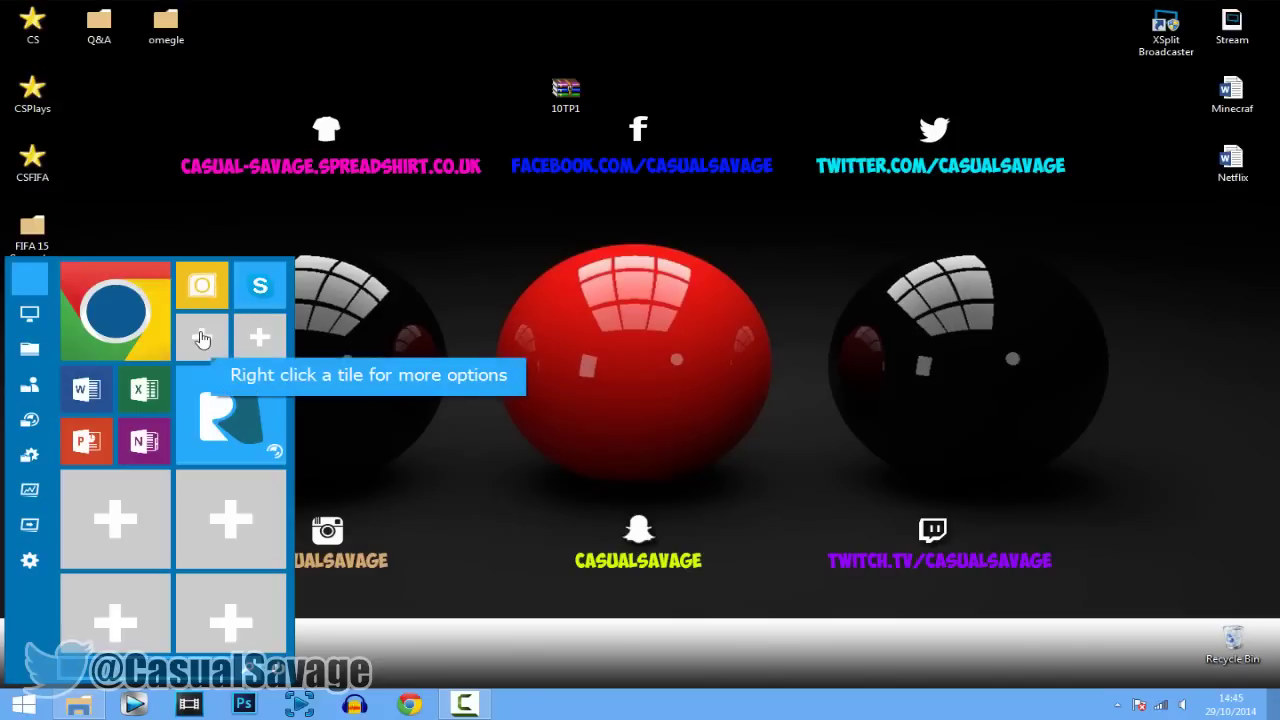
pyautogui.rightClick(203, 346)
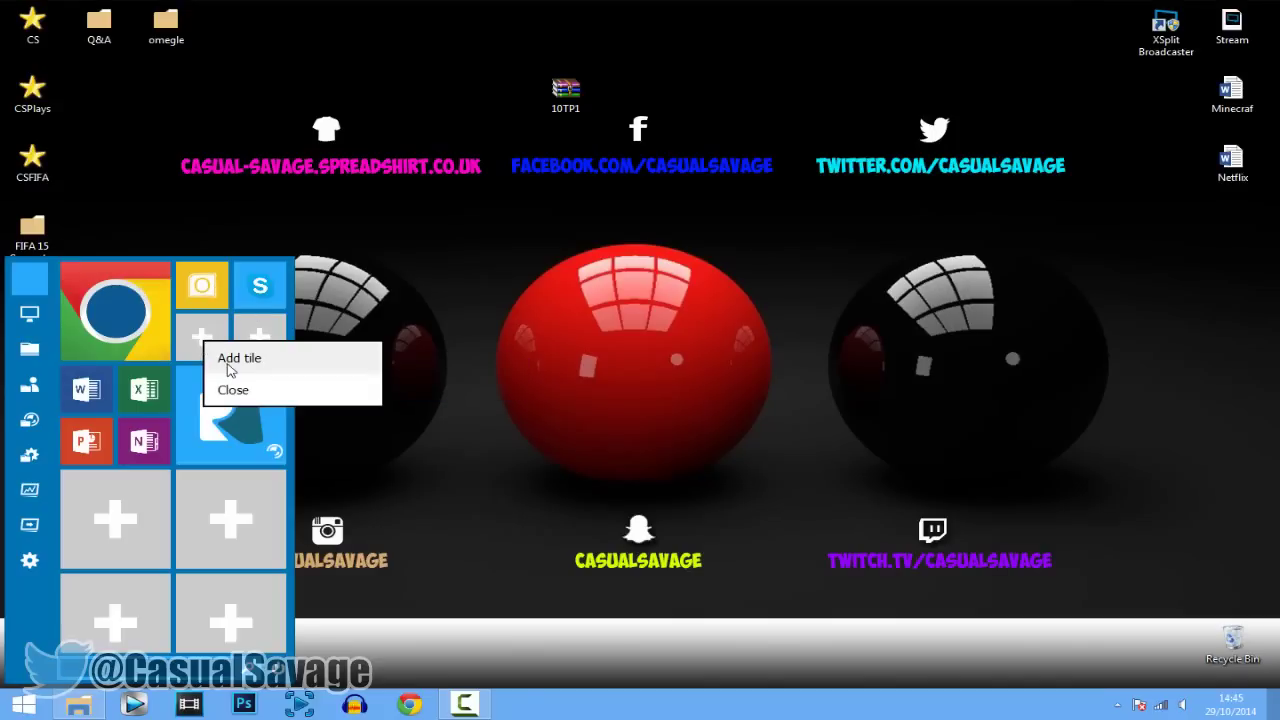
pyautogui.click(231, 366)
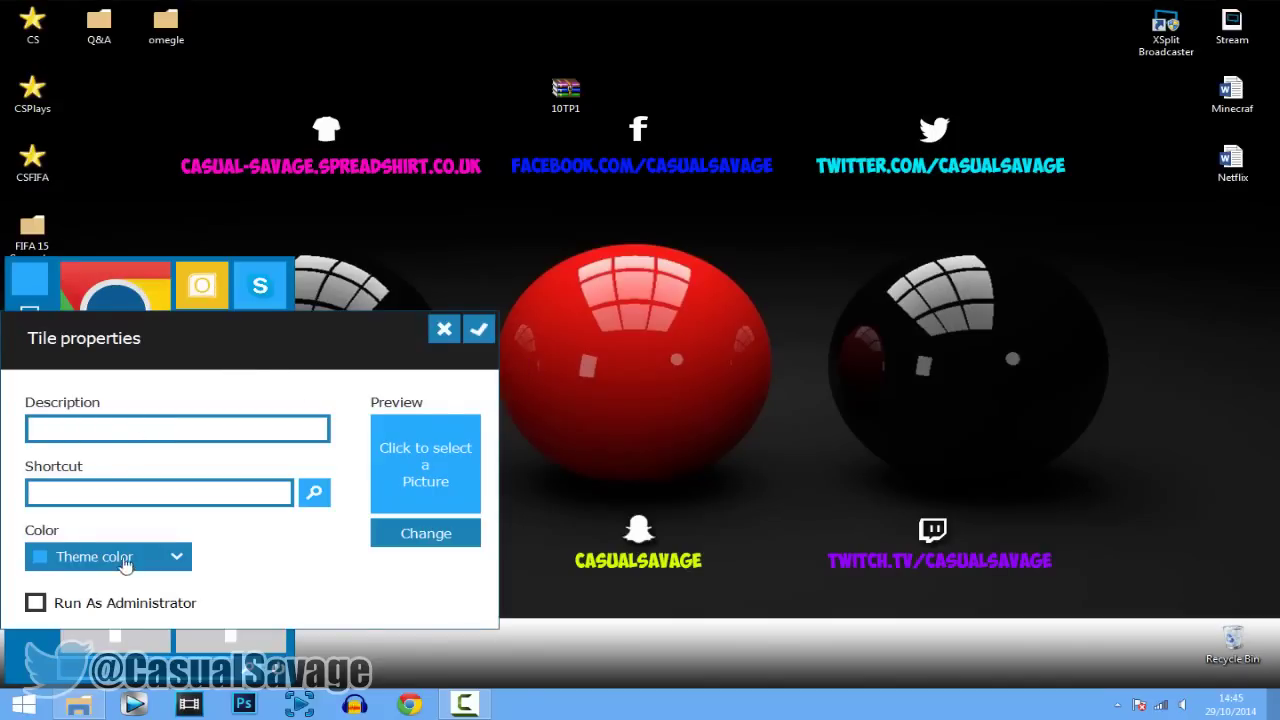
pyautogui.click(479, 329)
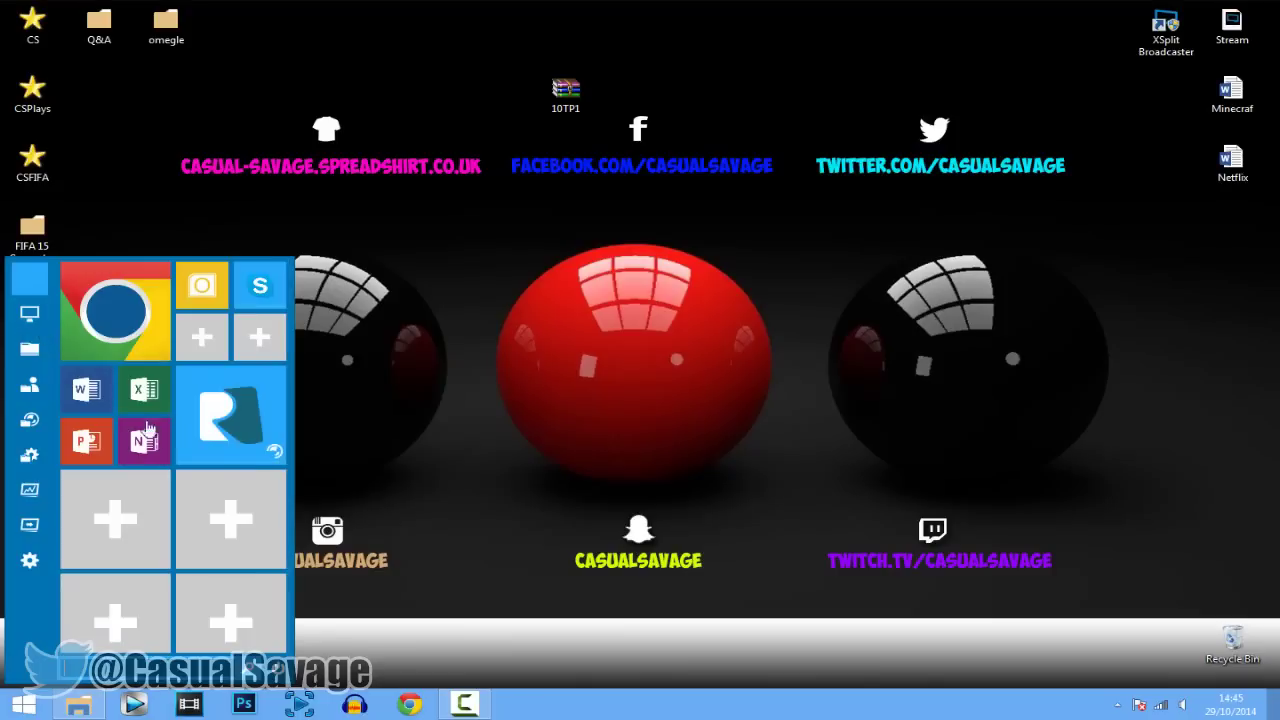
pyautogui.scroll(-5, 291, 421)
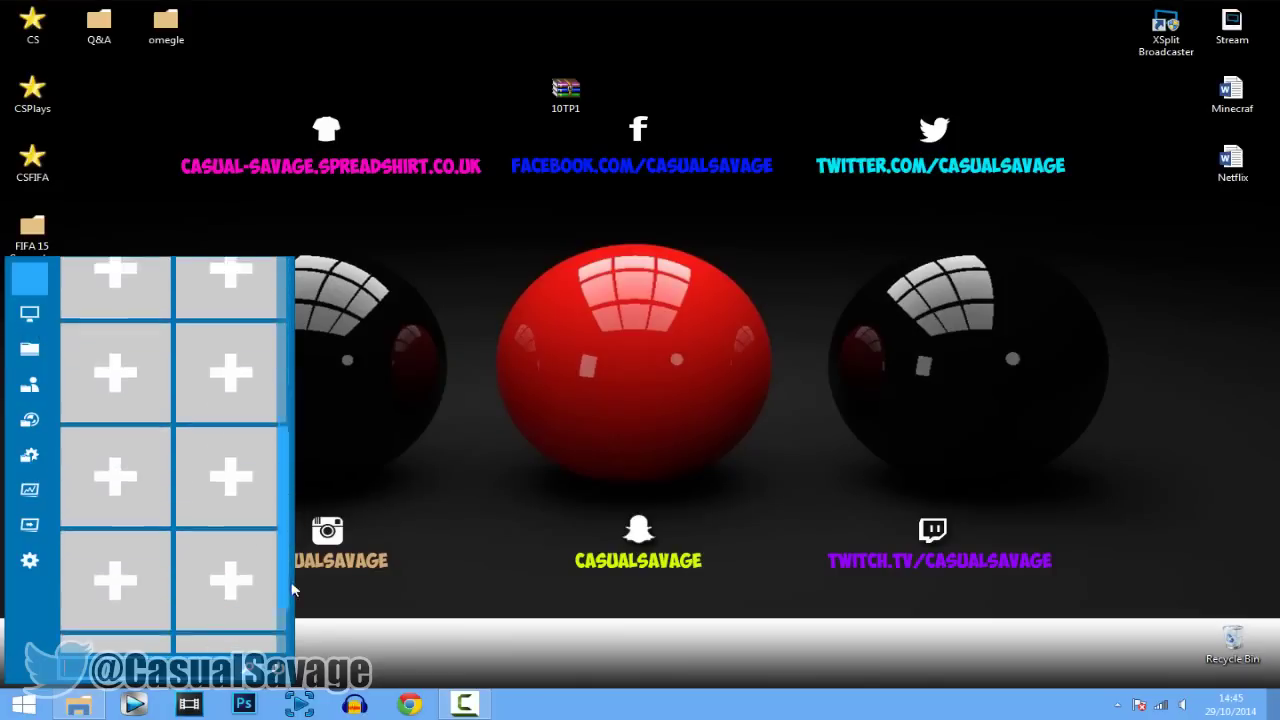
pyautogui.scroll(5, 291, 400)
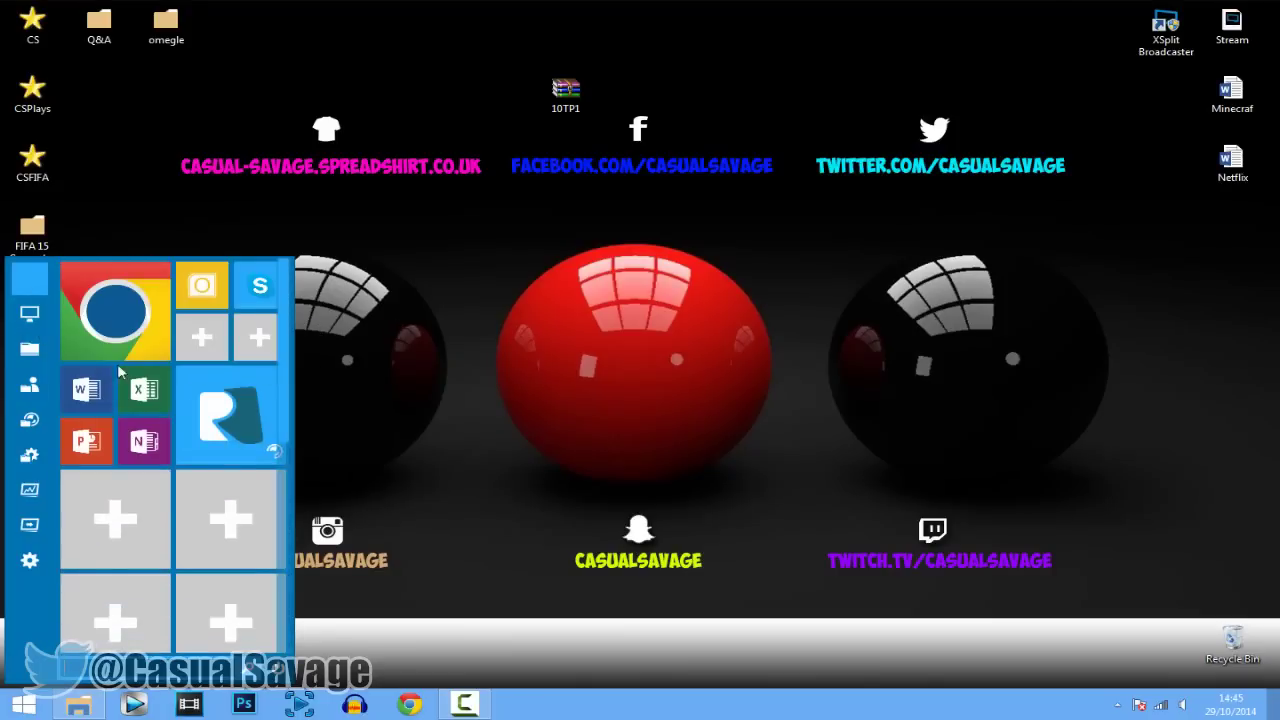
pyautogui.click(29, 348)
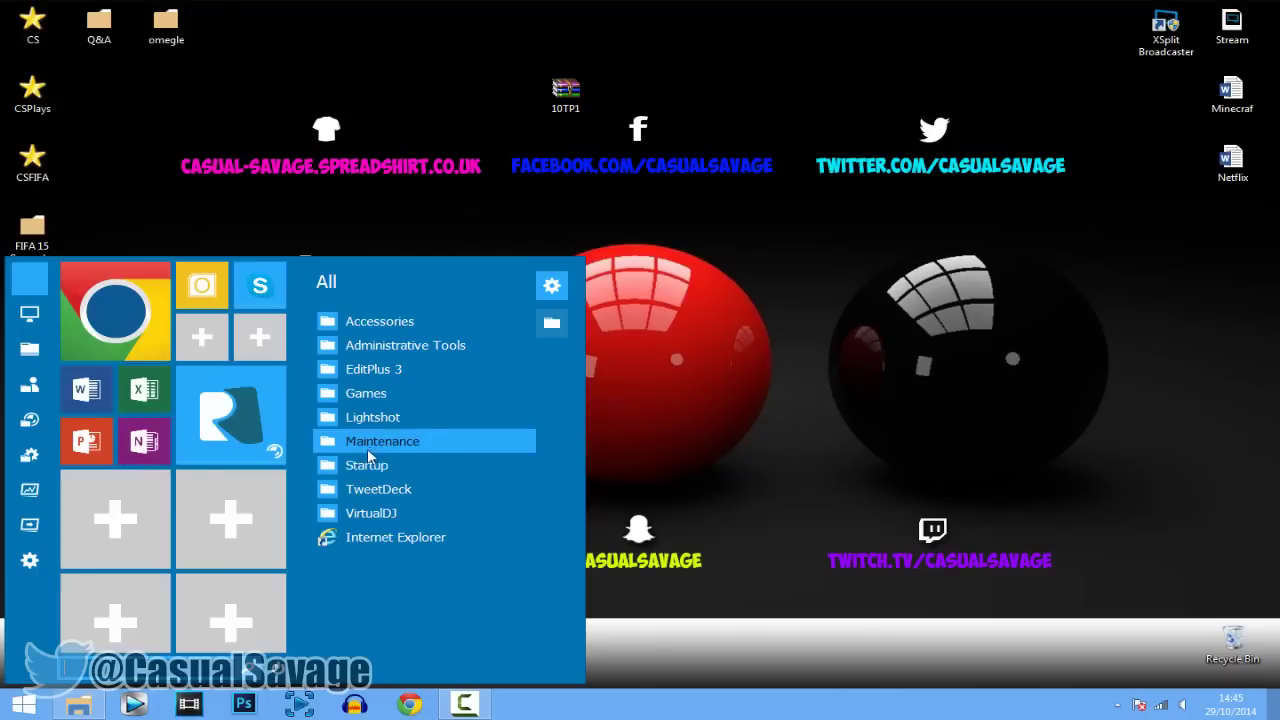
pyautogui.click(770, 405)
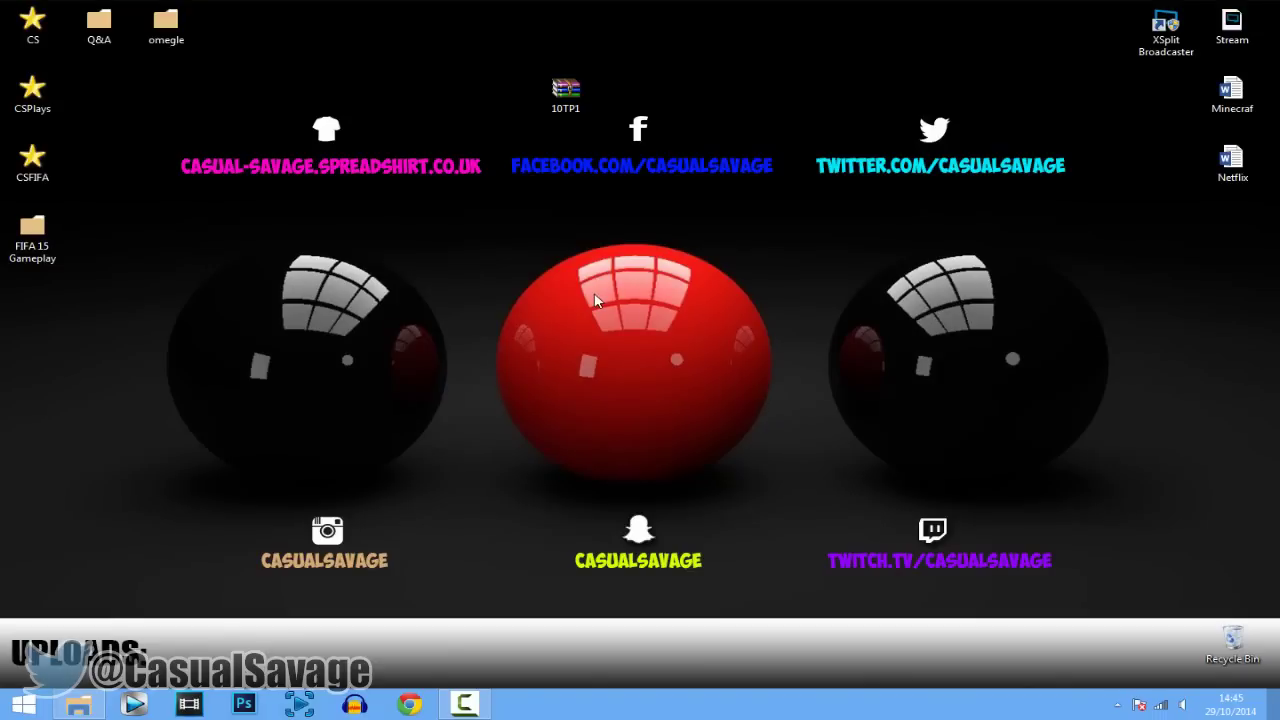
pyautogui.doubleClick(38, 240)
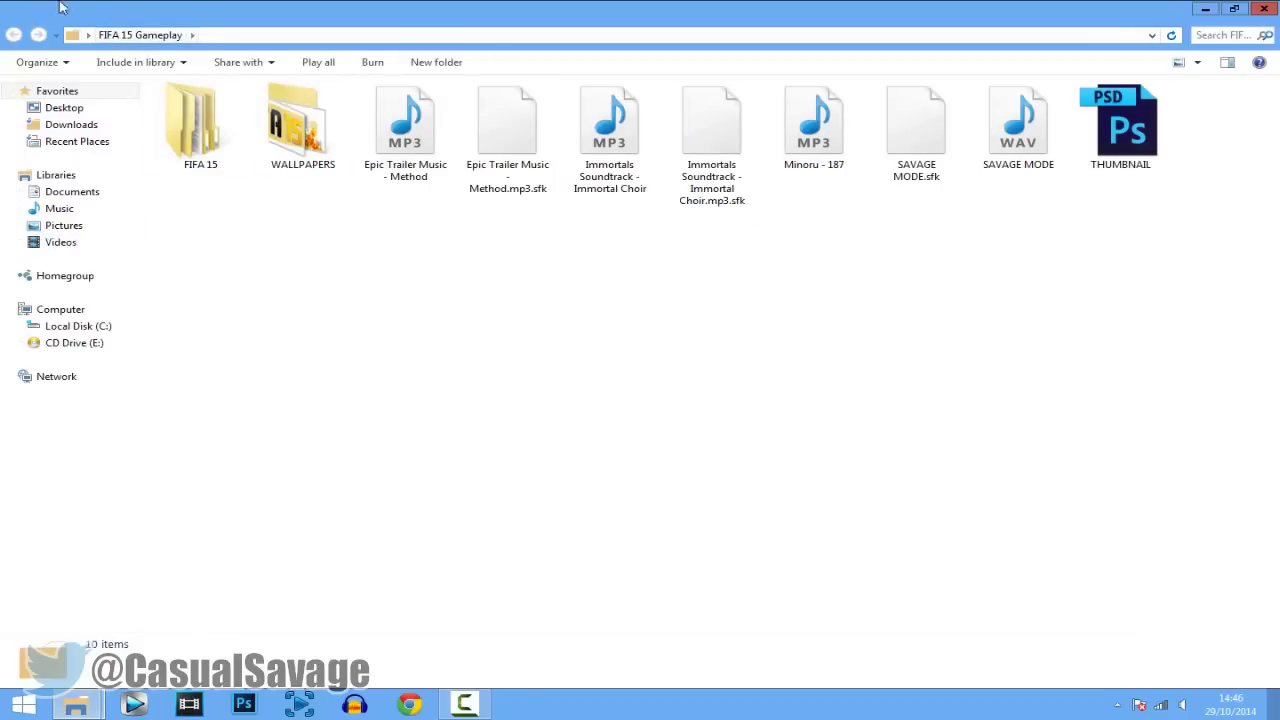
pyautogui.click(1264, 10)
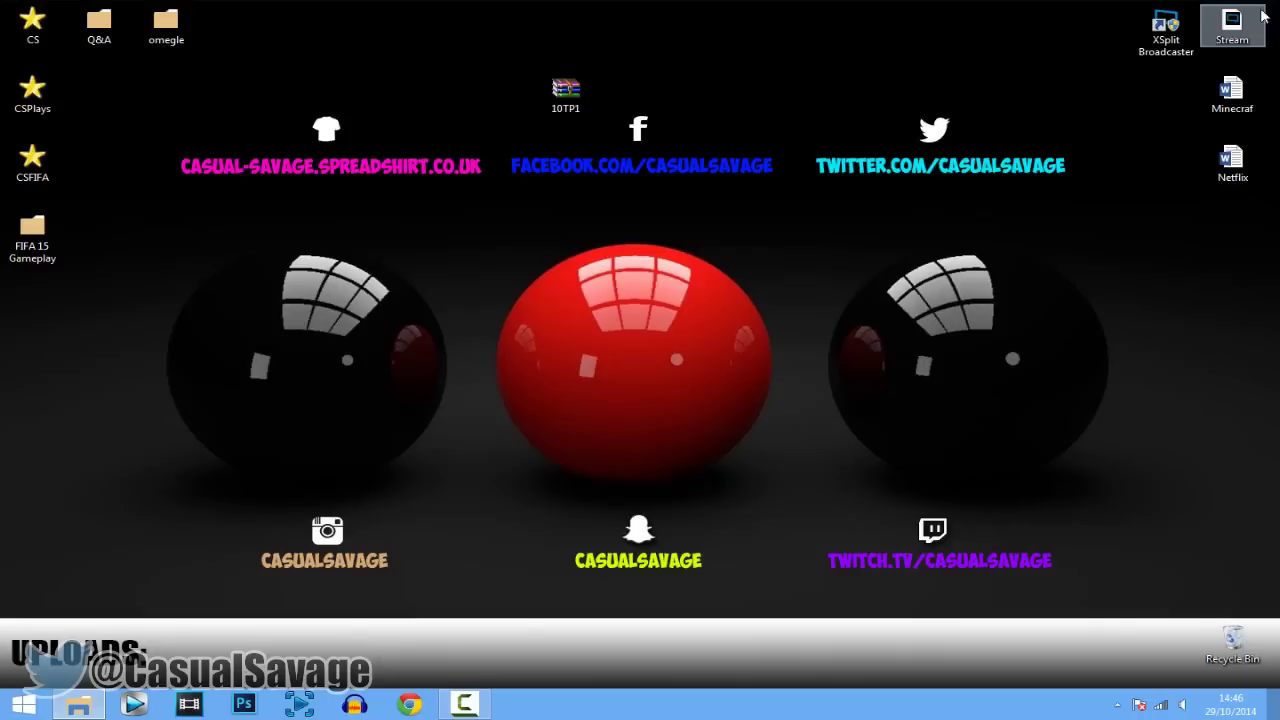